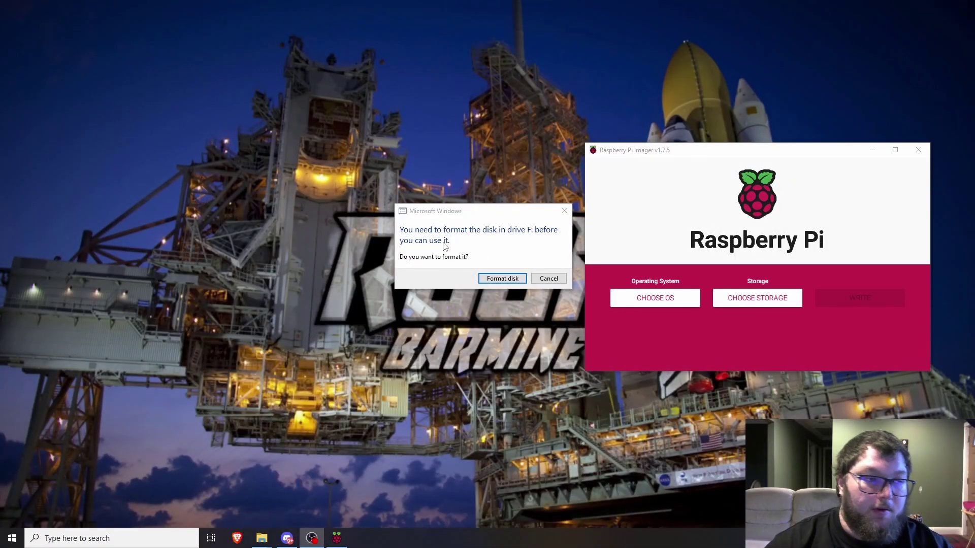
- Close the Windows prompt to format drive F and centre the Raspberry Pi Imager window
drag(505, 212, 454, 204)
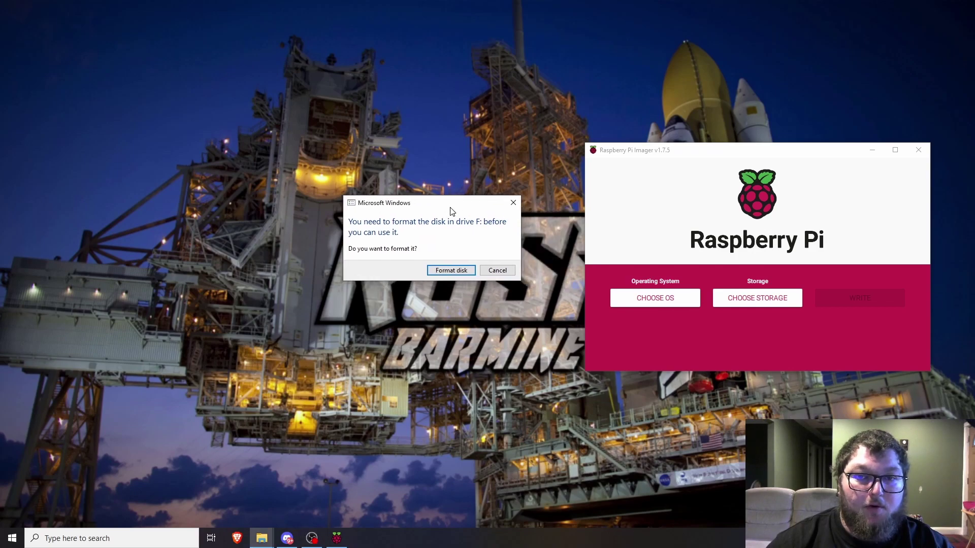
click(512, 202)
drag(712, 148, 445, 146)
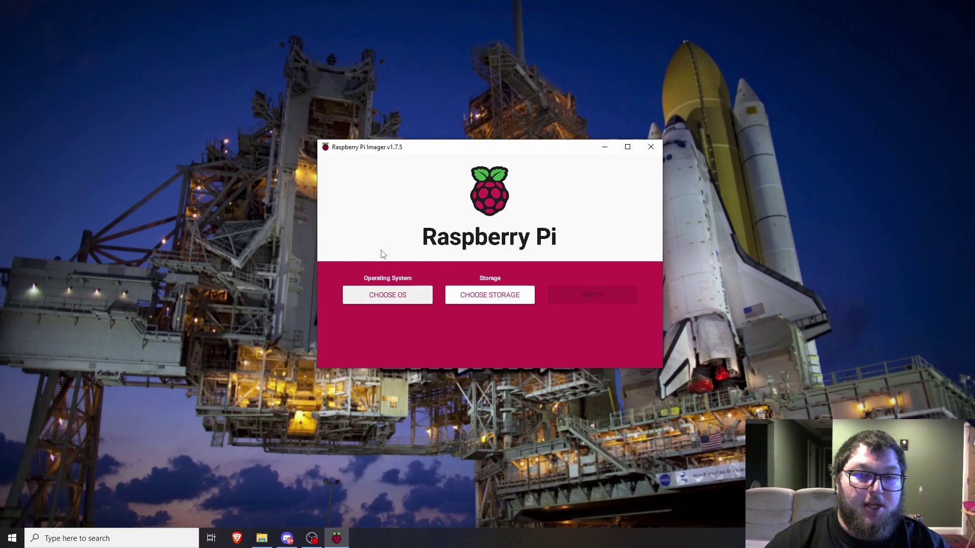
- Choose Erase as the OS and the 15.9 GB Generic STORAGE DEVICE as the target
click(386, 294)
scroll(401, 325, down, 10)
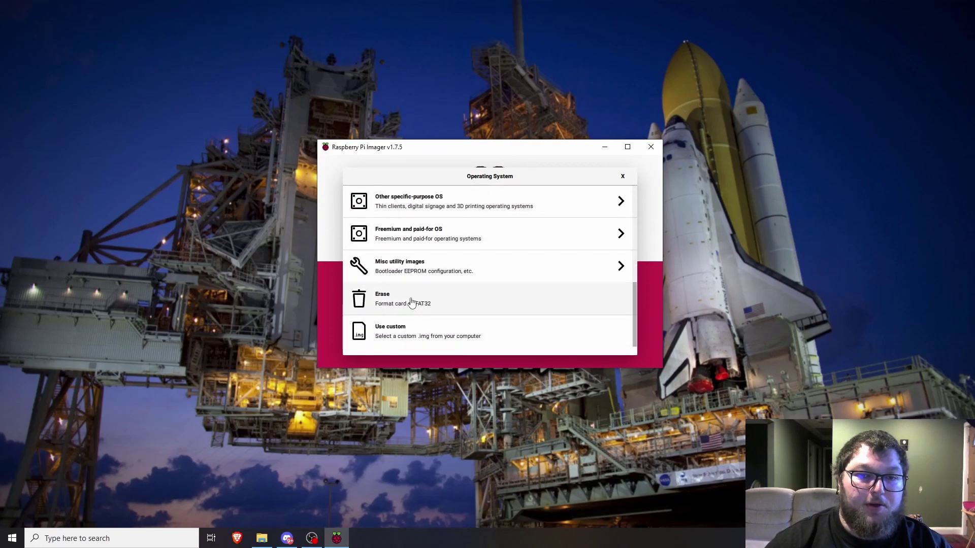
click(408, 301)
click(491, 295)
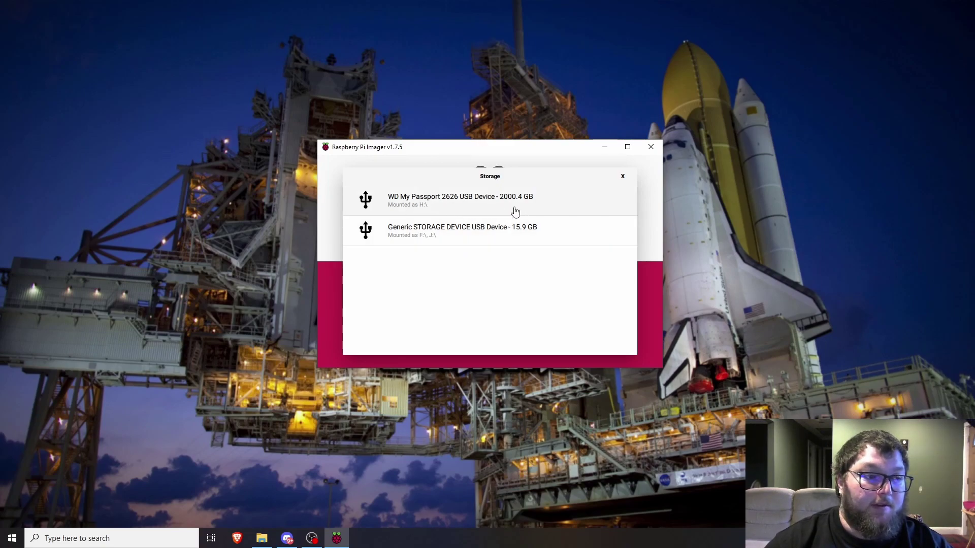
click(504, 238)
click(489, 308)
click(501, 233)
- Erase the card to FAT32, confirming the data-loss warning and the success notice
click(601, 301)
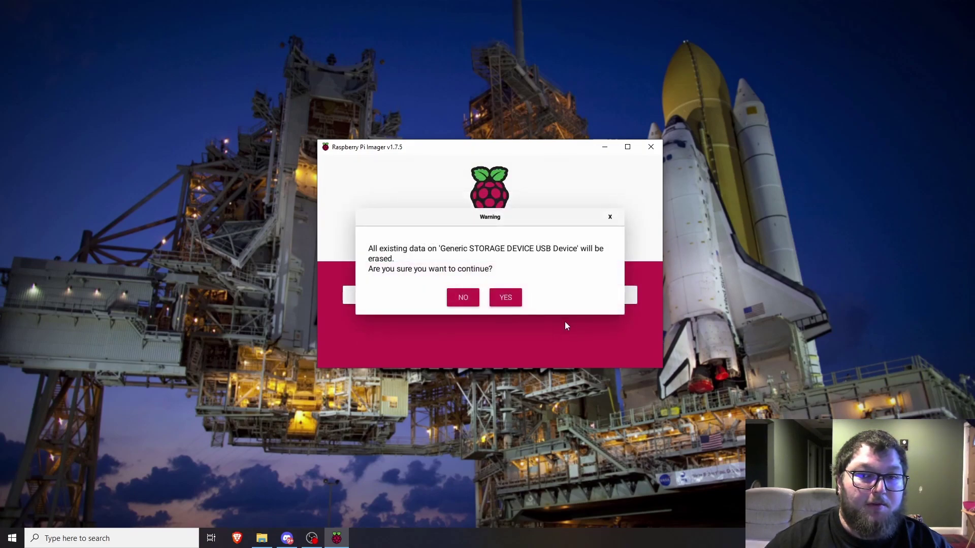
click(506, 297)
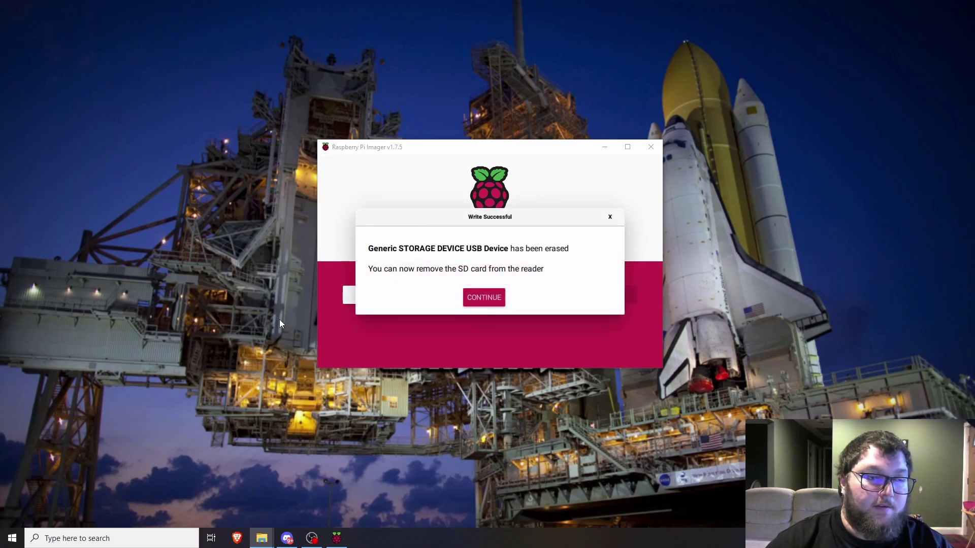
click(487, 298)
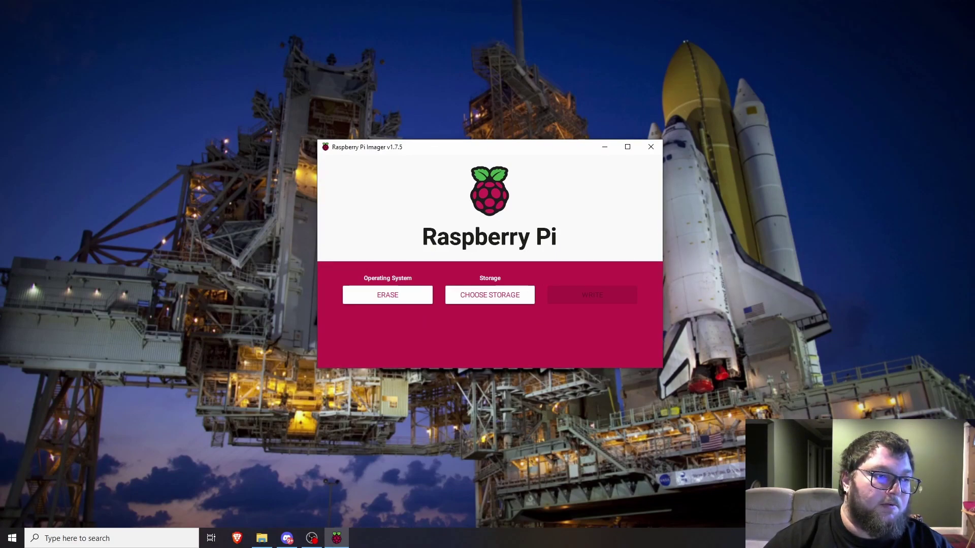
- Open the Raspberry Pi OS (other) list and scroll to the Legacy Lite variants
click(392, 296)
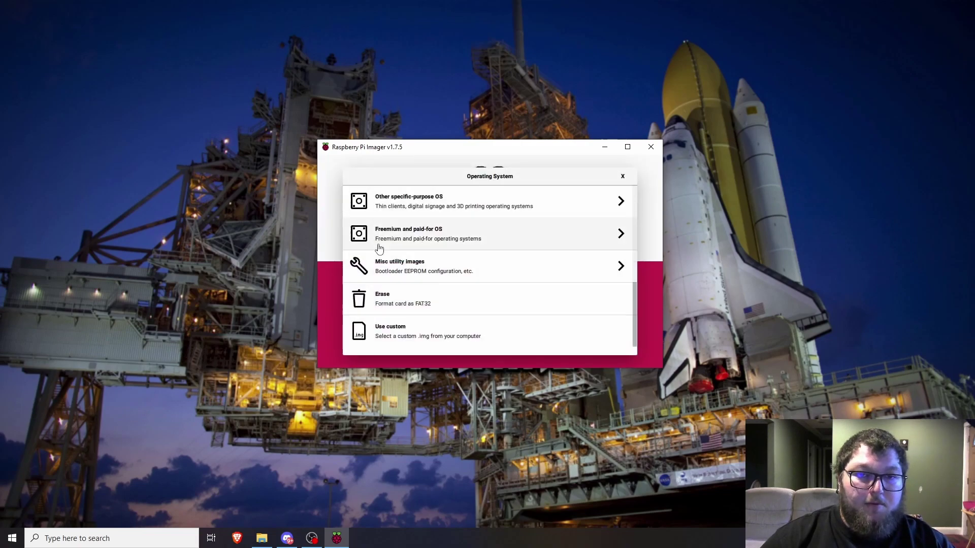
scroll(465, 275, up, 2)
scroll(465, 274, up, 3)
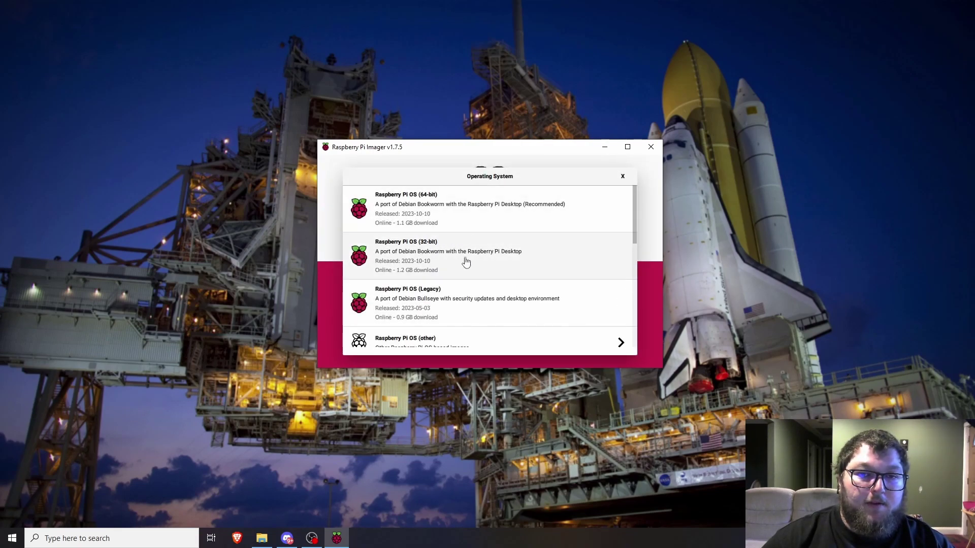
scroll(441, 266, down, 2)
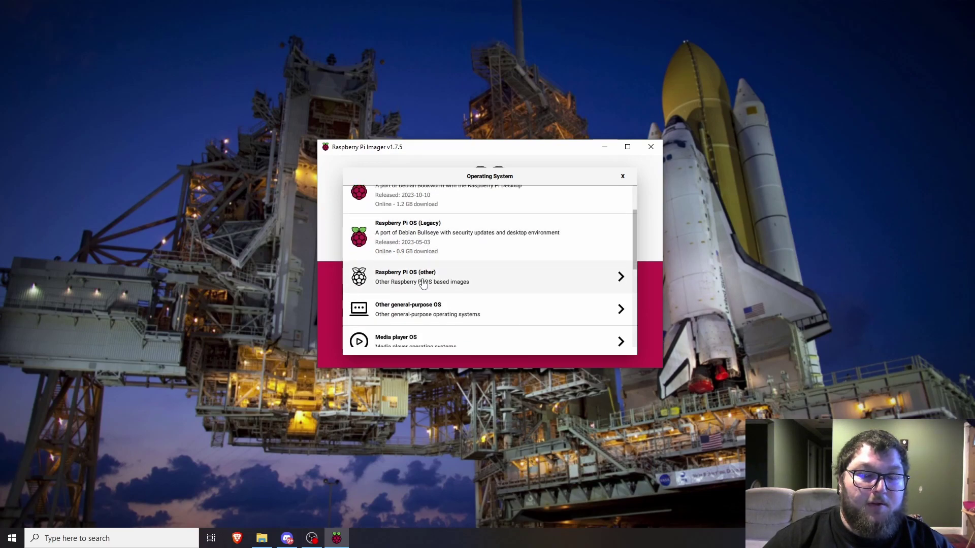
click(423, 284)
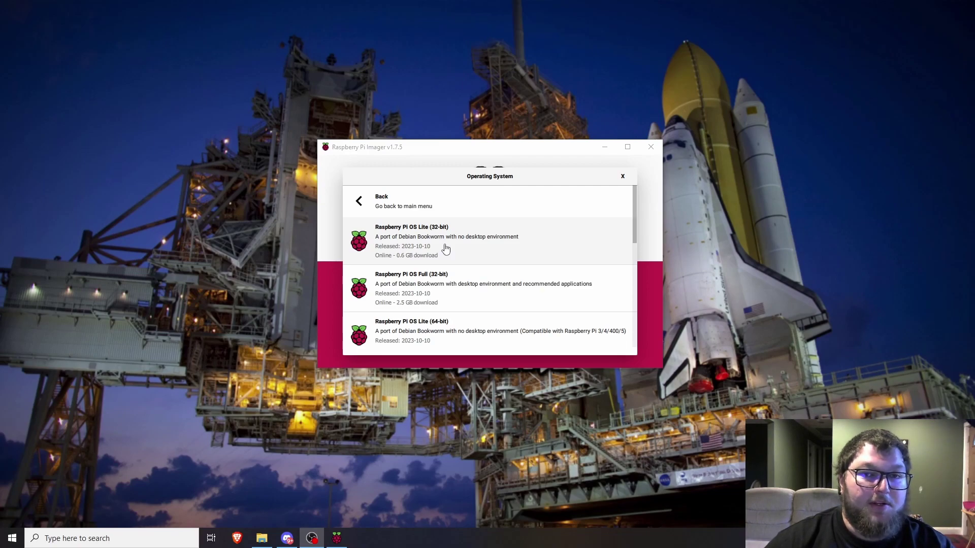
scroll(472, 280, down, 1)
scroll(474, 282, down, 3)
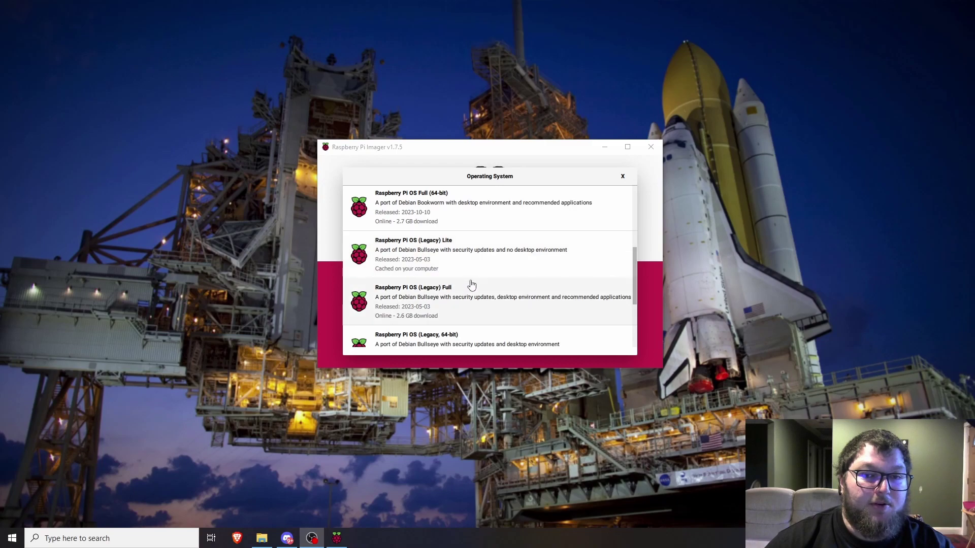
scroll(475, 282, up, 4)
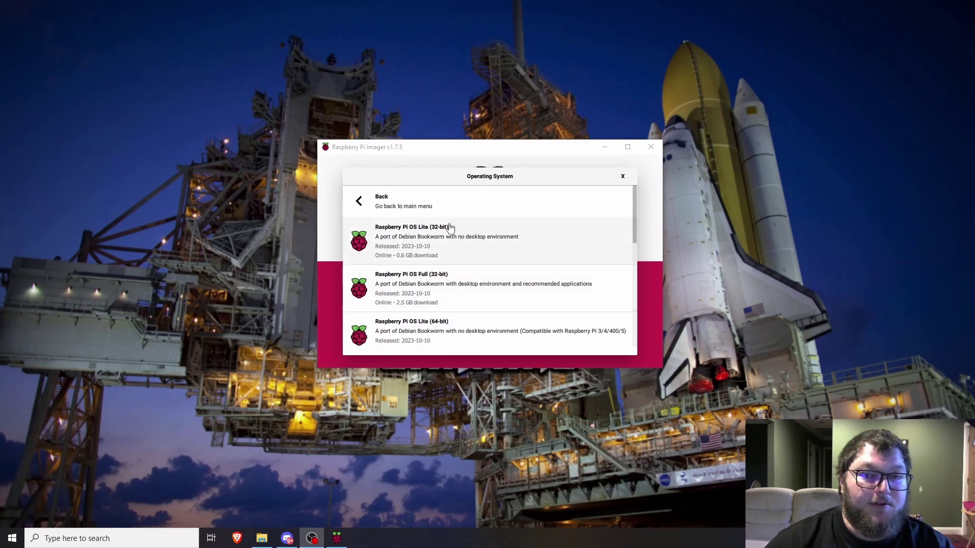
scroll(397, 229, down, 4)
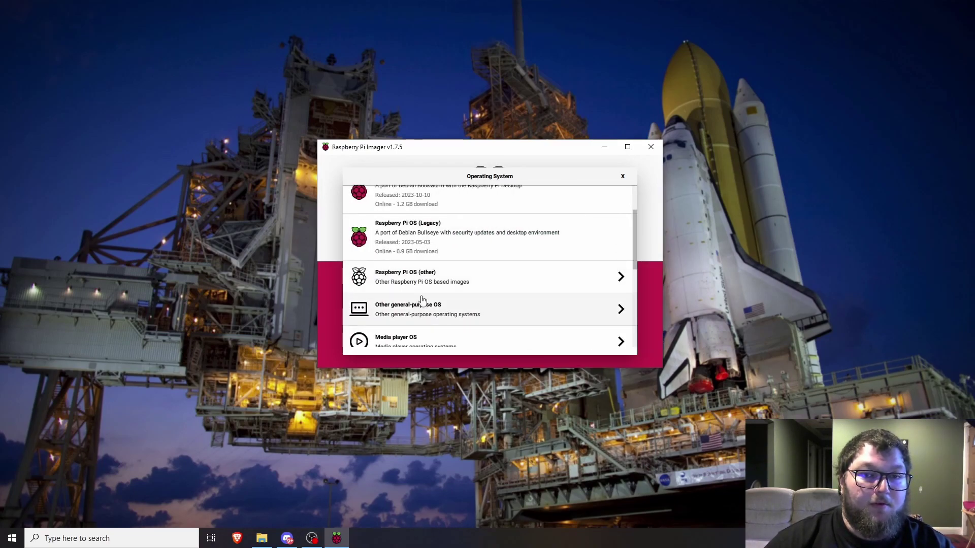
click(417, 278)
scroll(445, 277, down, 4)
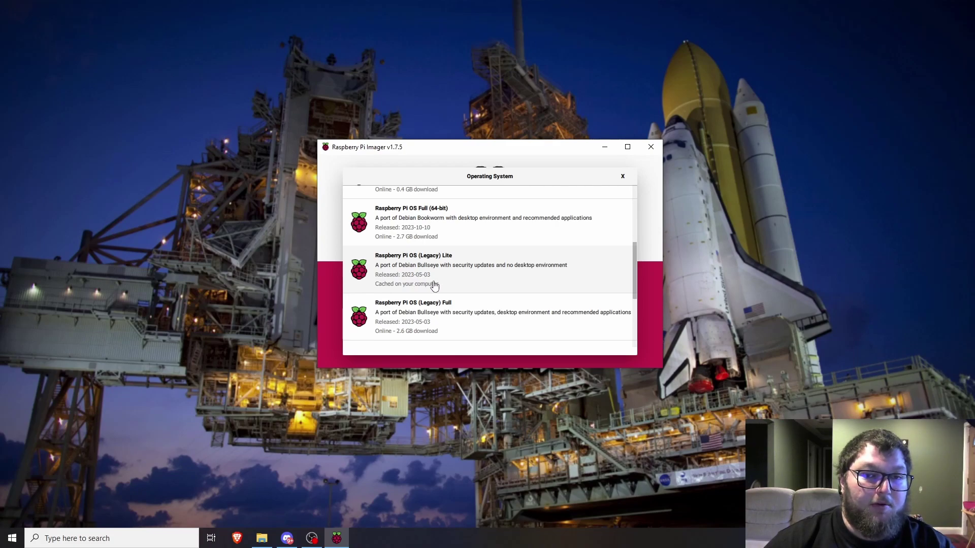
- Select Raspberry Pi OS (Legacy) Lite and the Generic STORAGE DEVICE as target
click(426, 283)
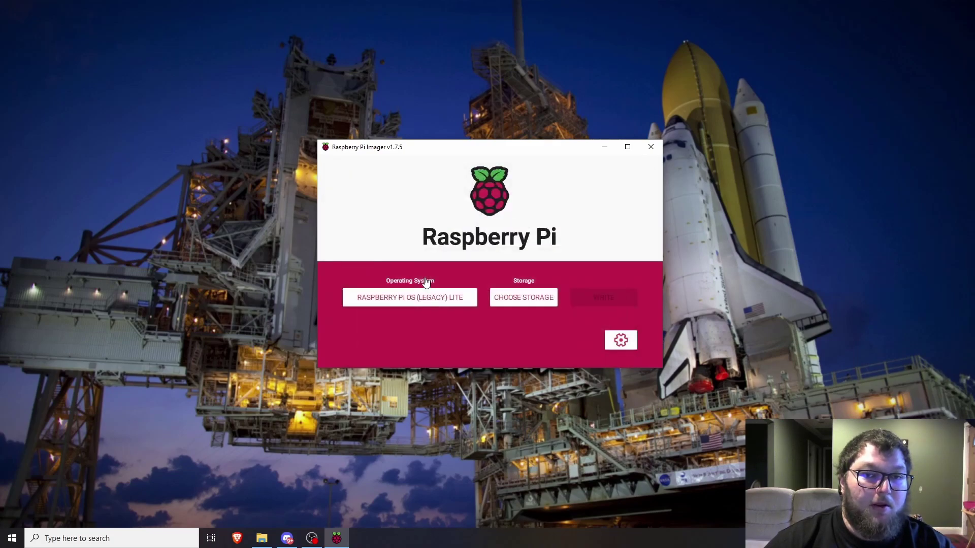
click(498, 297)
click(468, 237)
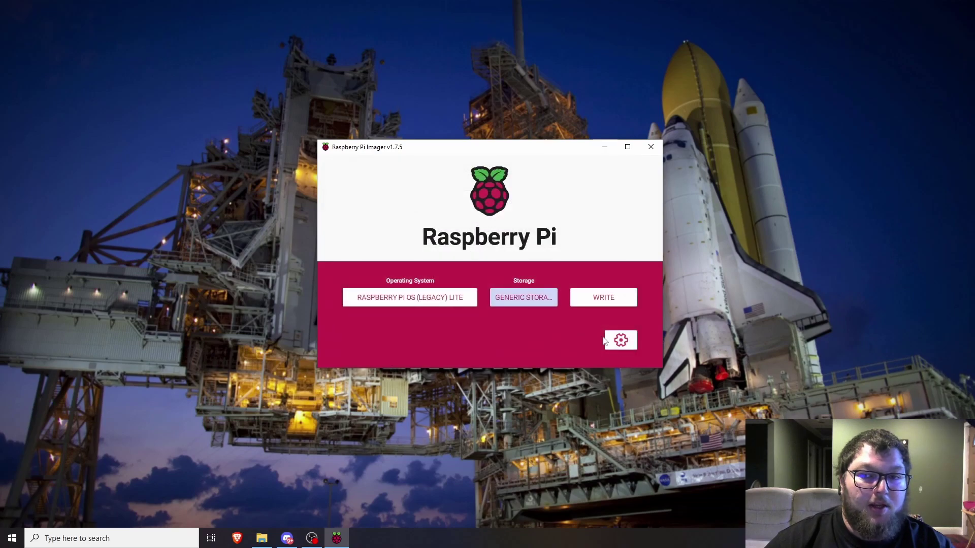
- In advanced options, set hostname PiNas, enable SSH and enter the account password
click(620, 341)
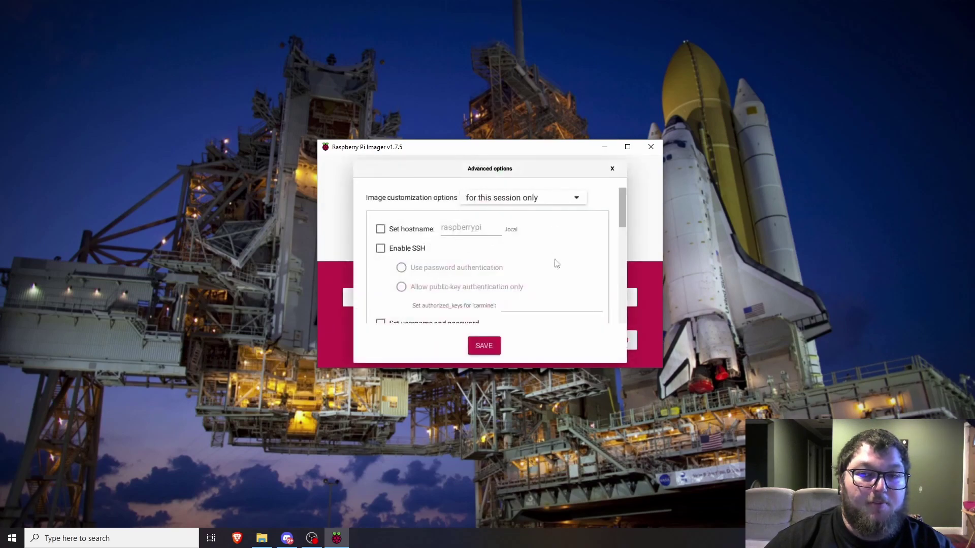
click(380, 229)
key(BackSpace)
key(BackSpace)
key(BackSpace)
key(BackSpace)
key(BackSpace)
key(BackSpace)
key(BackSpace)
key(BackSpace)
key(BackSpace)
key(BackSpace)
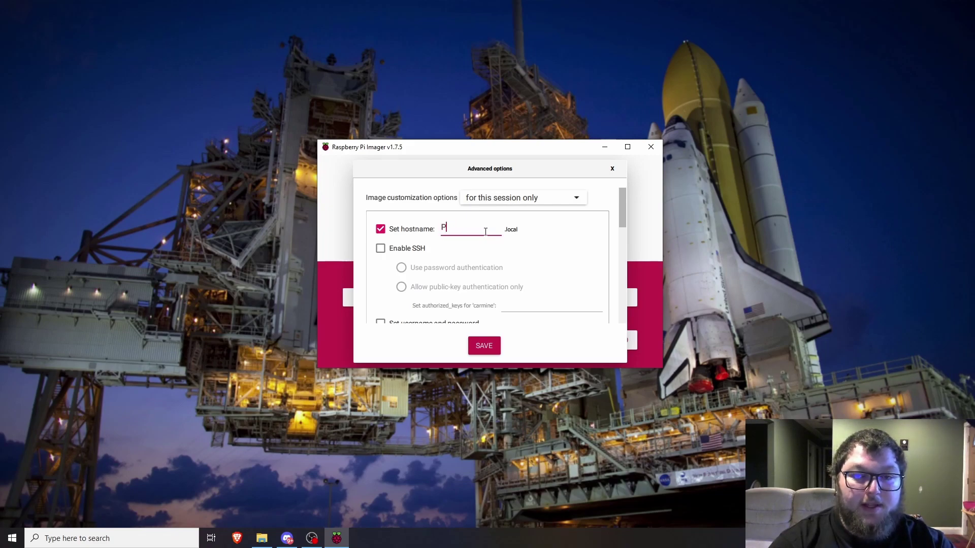
text(PiNas)
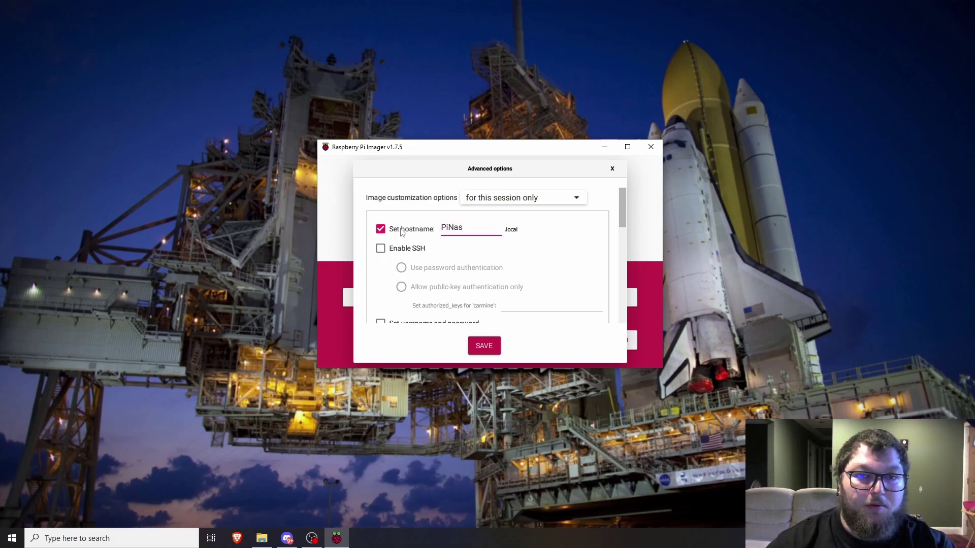
click(382, 248)
scroll(427, 261, down, 1)
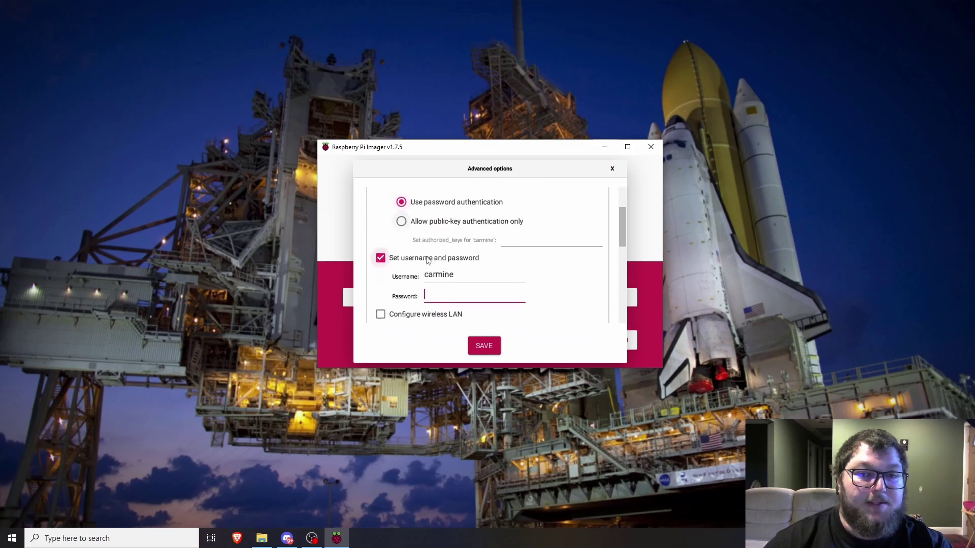
click(465, 288)
text(•••••••••••)
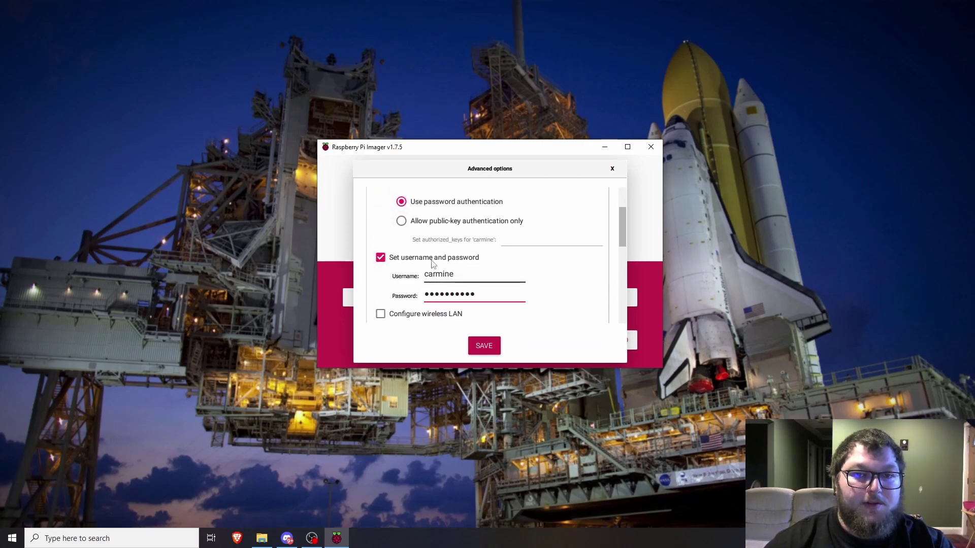
- Enable locale settings (America/New_York, us keyboard), save the options and start writing
scroll(440, 299, up, 5)
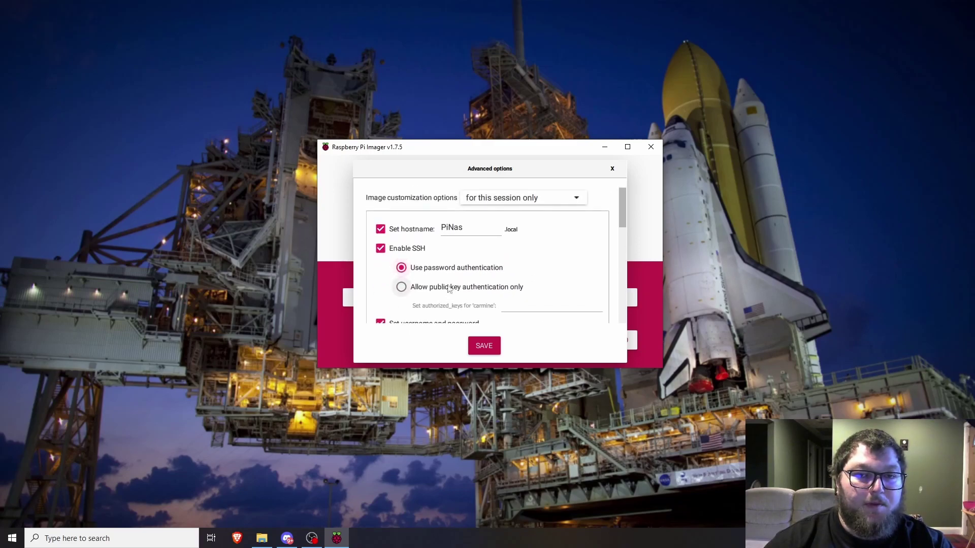
scroll(414, 218, down, 5)
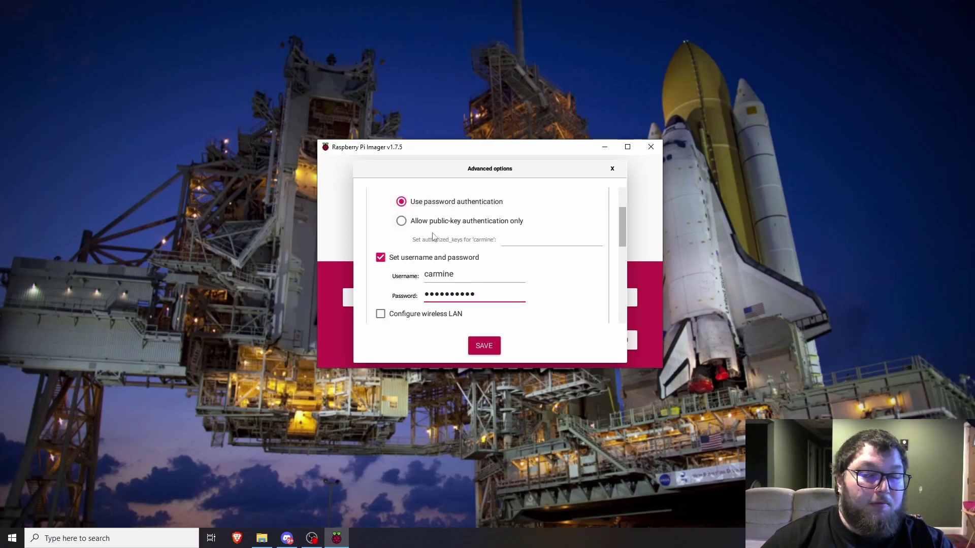
scroll(468, 241, down, 1)
scroll(468, 241, down, 4)
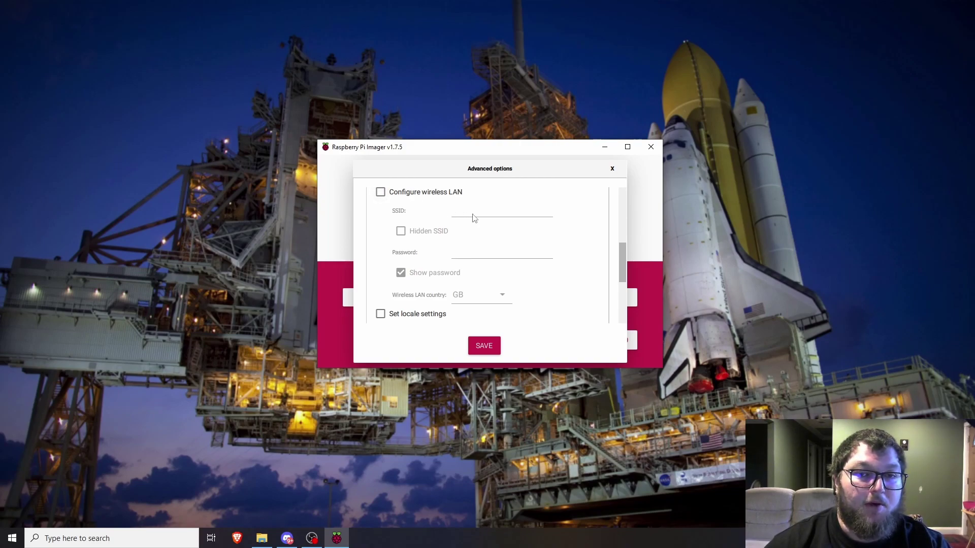
scroll(472, 263, down, 3)
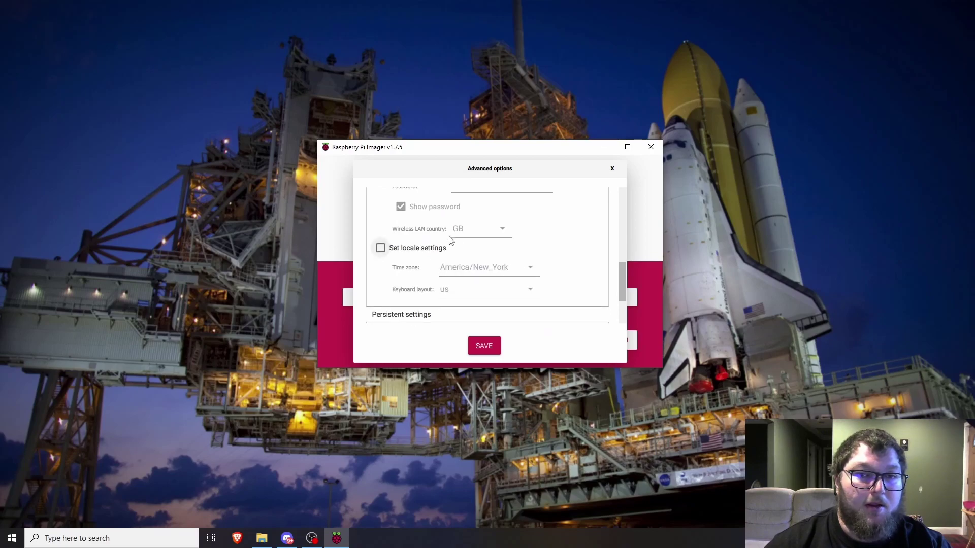
scroll(410, 242, down, 3)
scroll(409, 244, up, 3)
click(408, 246)
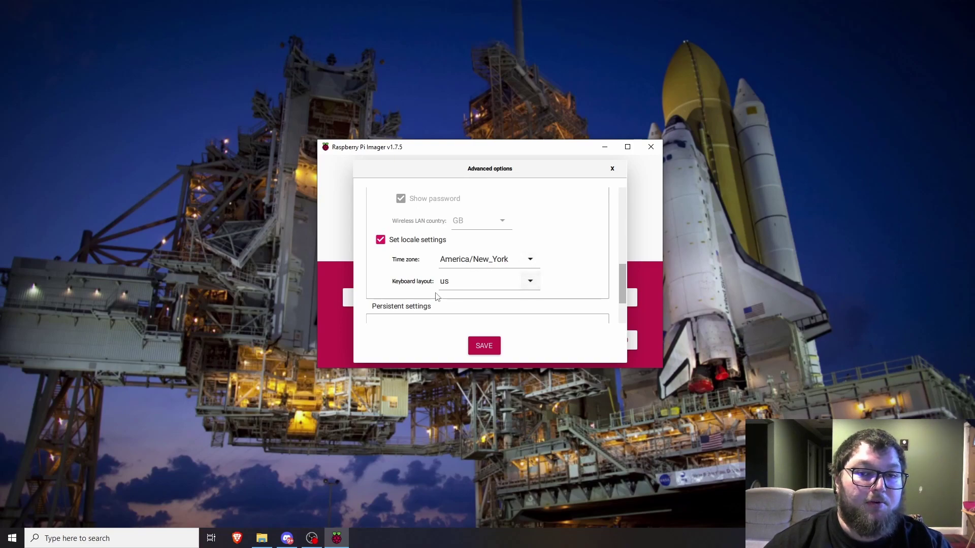
click(480, 345)
click(619, 297)
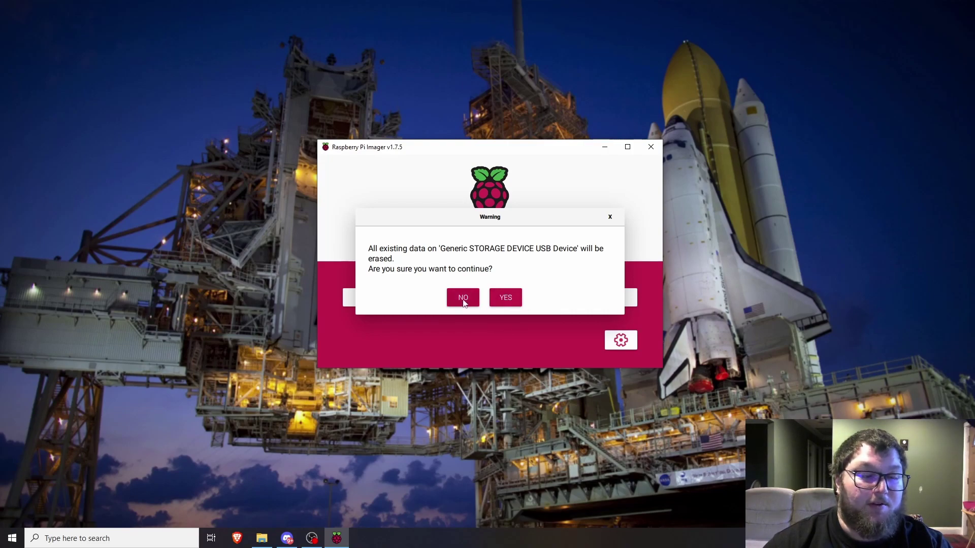
- Confirm erasing the USB storage device so the OS image writes and verifies
click(508, 300)
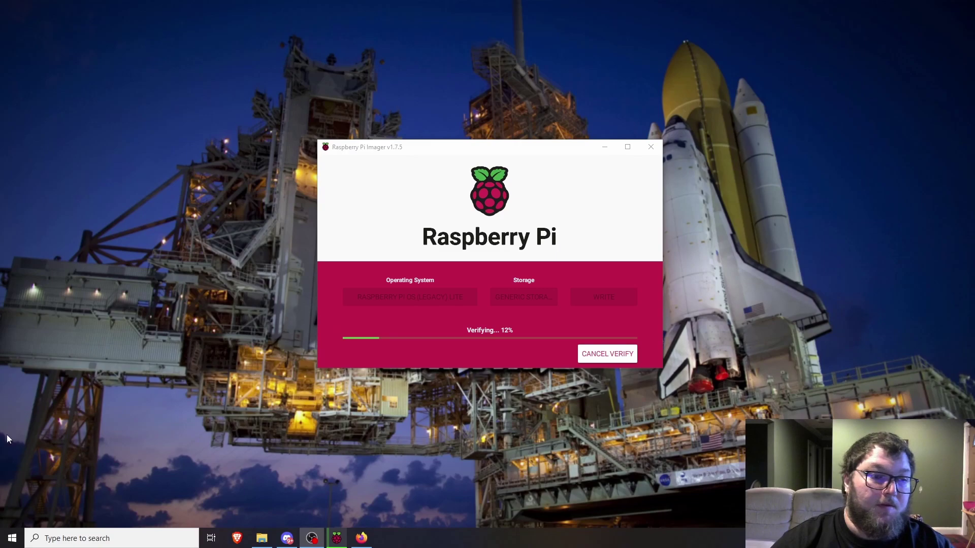
- Open the openmediavault Download page from the Google results and dismiss its cookie notice
key(alt+Tab)
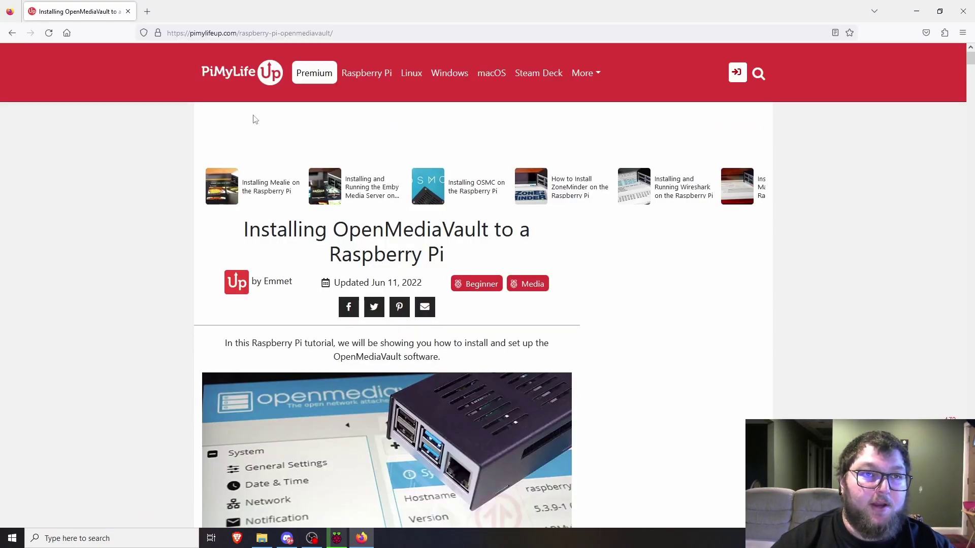
key(alt+Left)
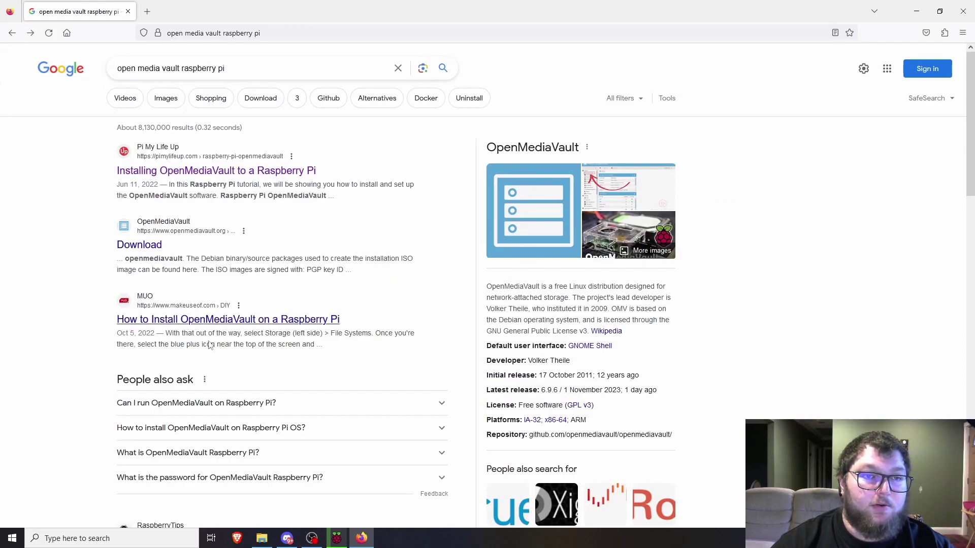
click(147, 249)
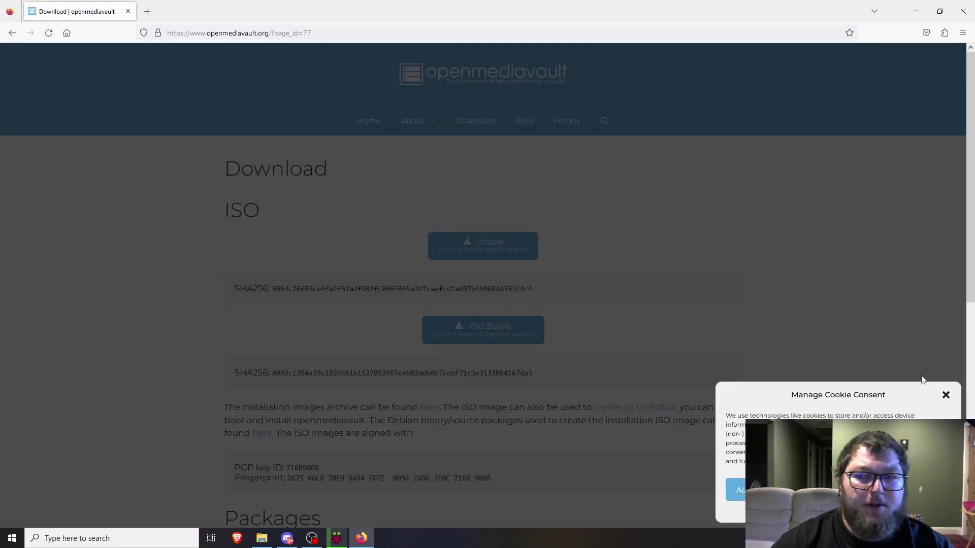
click(945, 396)
scroll(325, 305, down, 3)
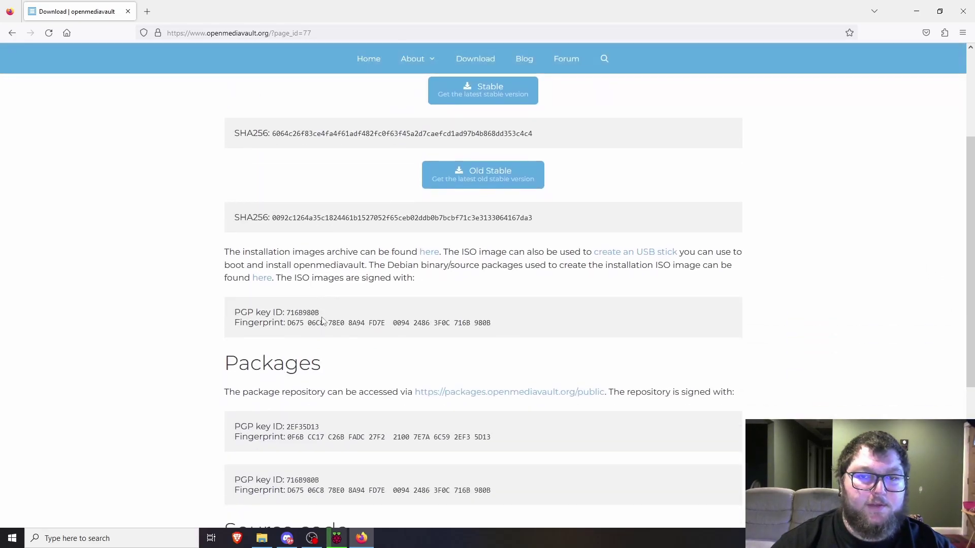
scroll(363, 370, up, 4)
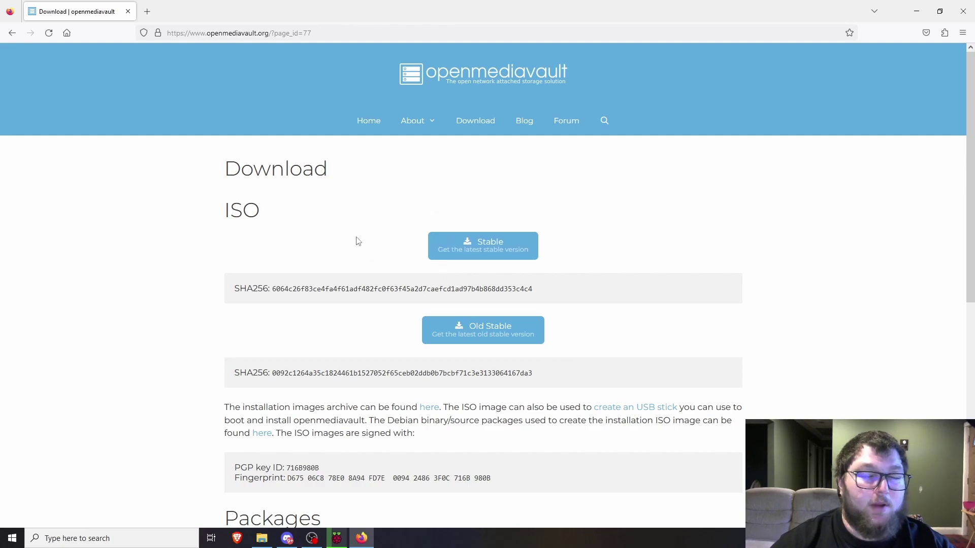
- Read the pimylifeup OpenMediaVault Raspberry Pi guide to its update commands, then check Imager's success
key(alt+Left)
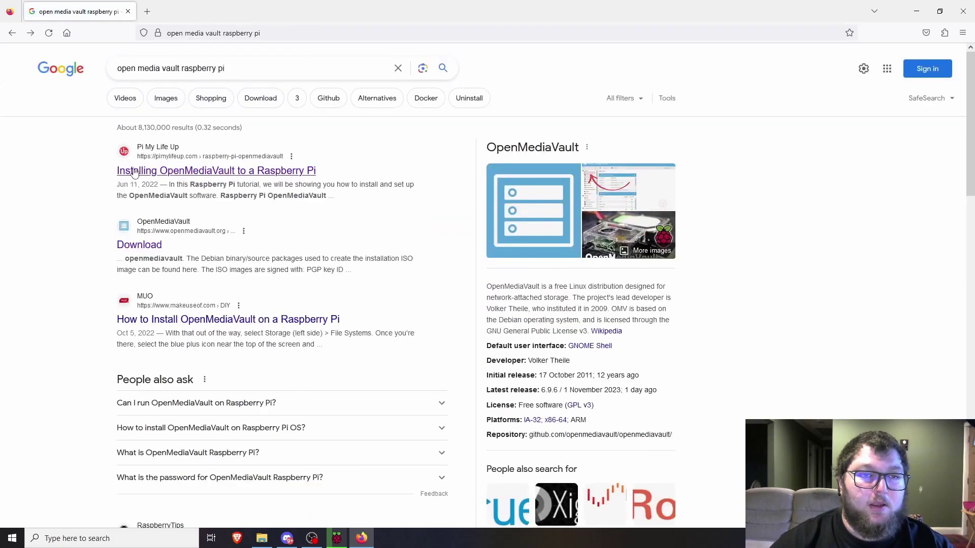
click(176, 172)
scroll(328, 199, down, 10)
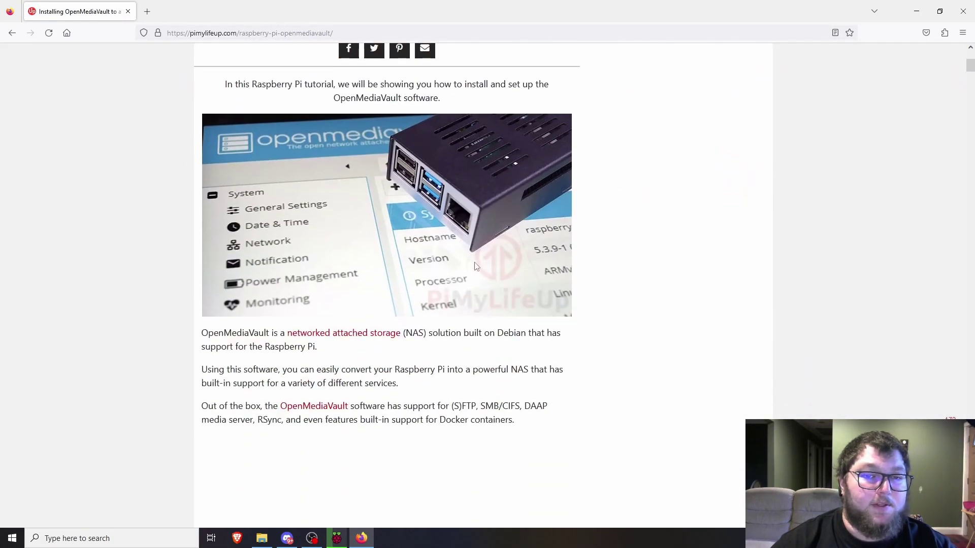
scroll(471, 263, down, 4)
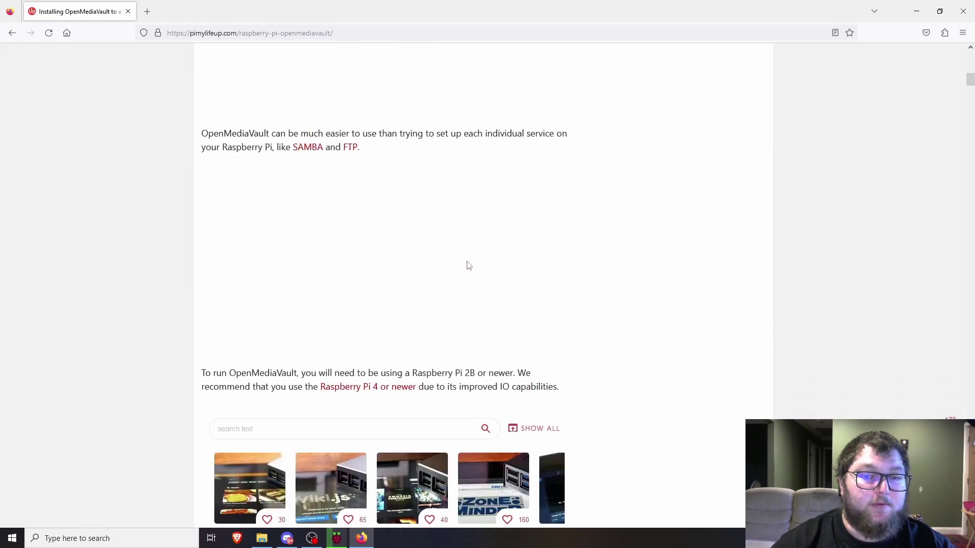
scroll(469, 266, up, 10)
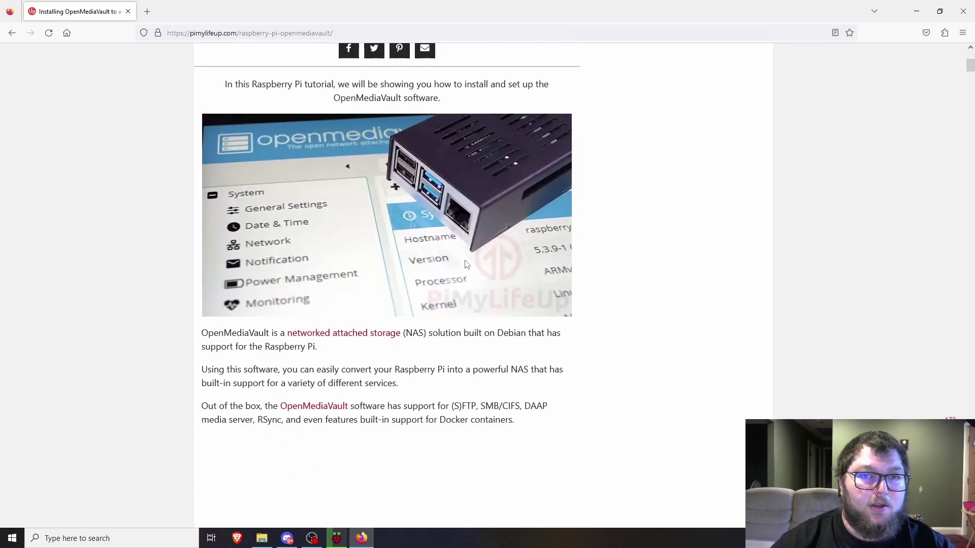
scroll(466, 267, down, 5)
scroll(466, 267, down, 15)
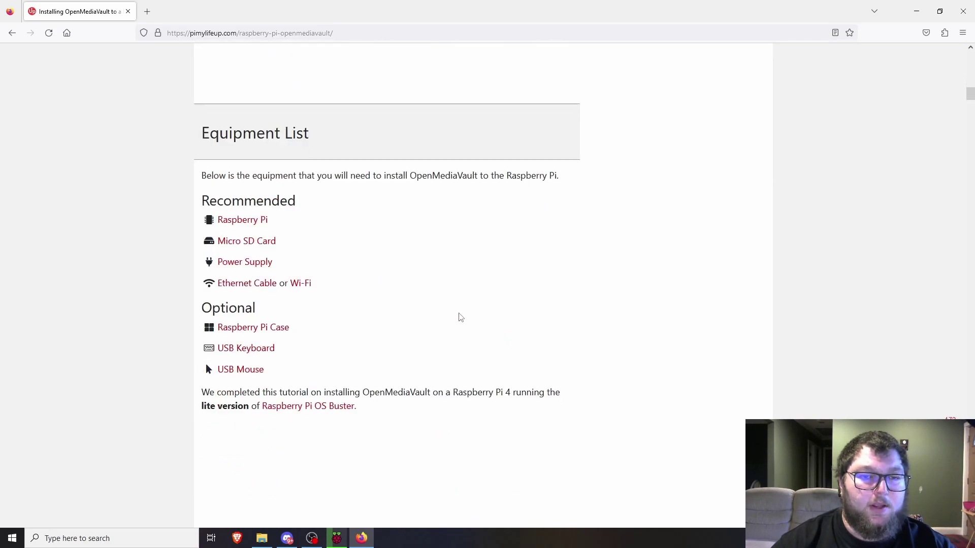
scroll(320, 254, down, 12)
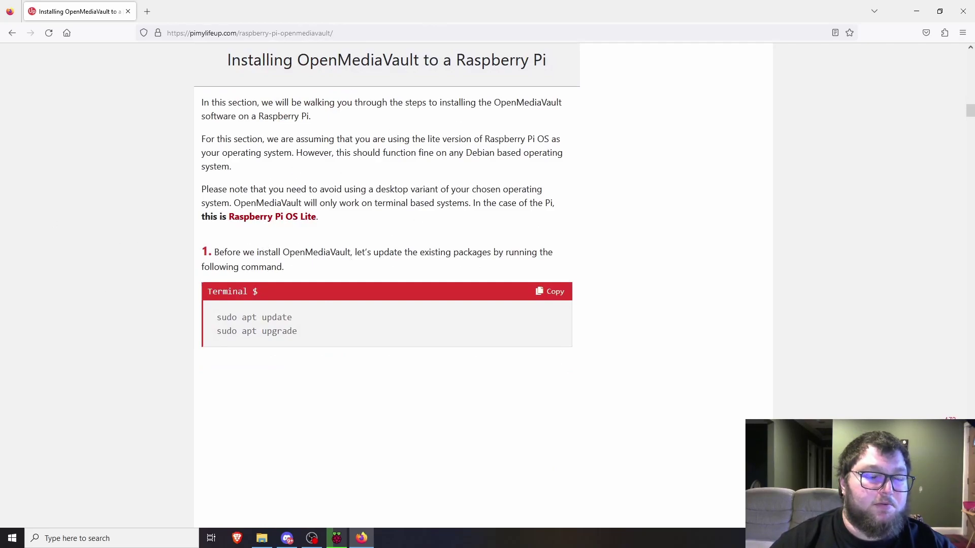
key(alt+Tab)
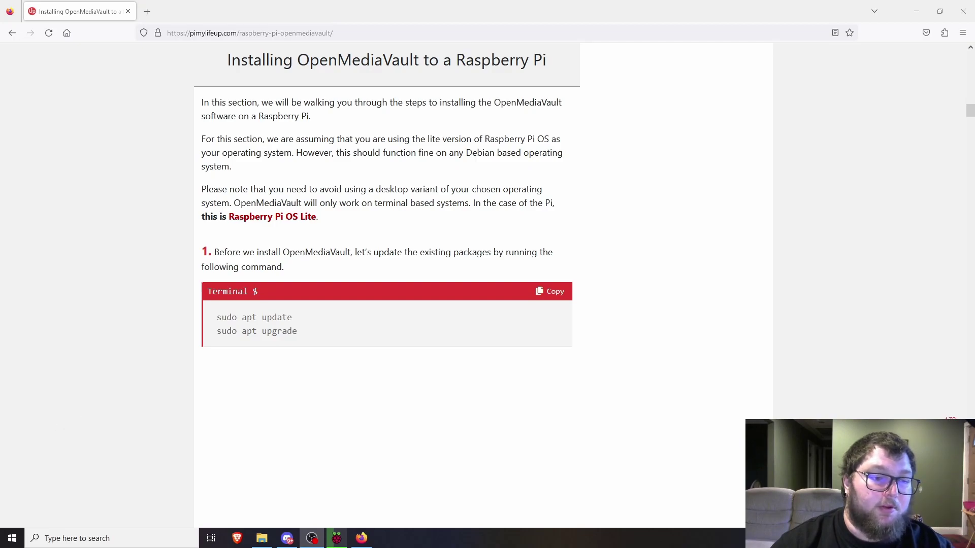
key(alt+Tab)
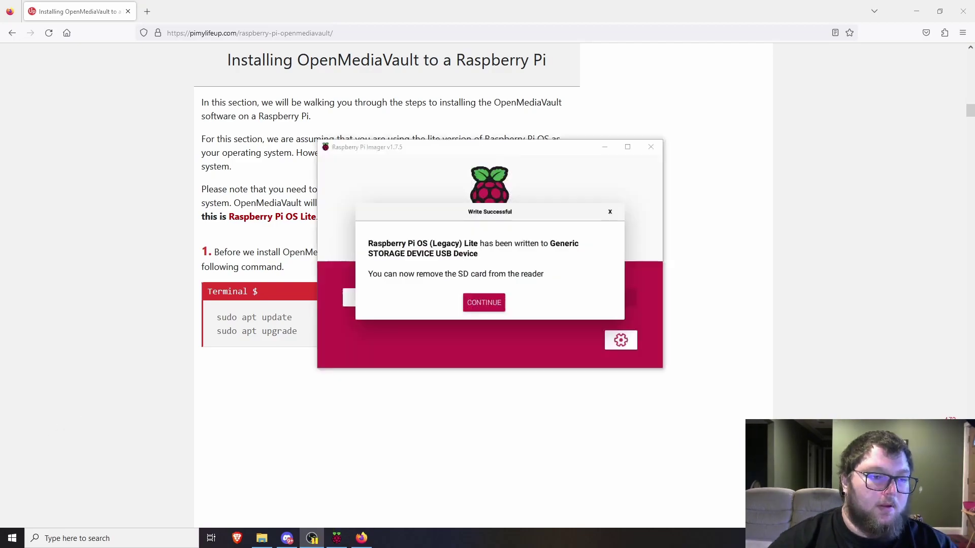
- Dismiss Imager's Write Successful notice and centre the Command Prompt showing 0% ping loss to 192.168.50.112
click(485, 303)
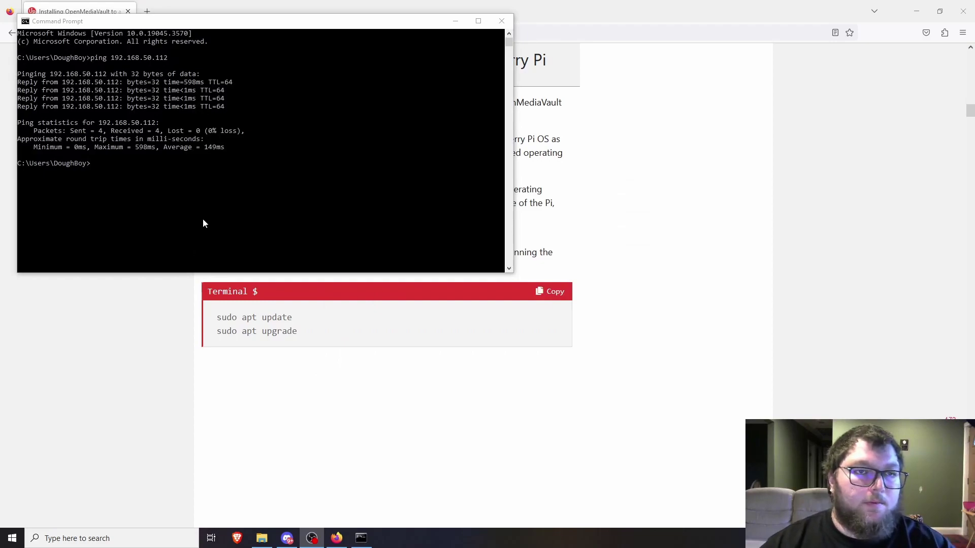
drag(337, 24, 506, 88)
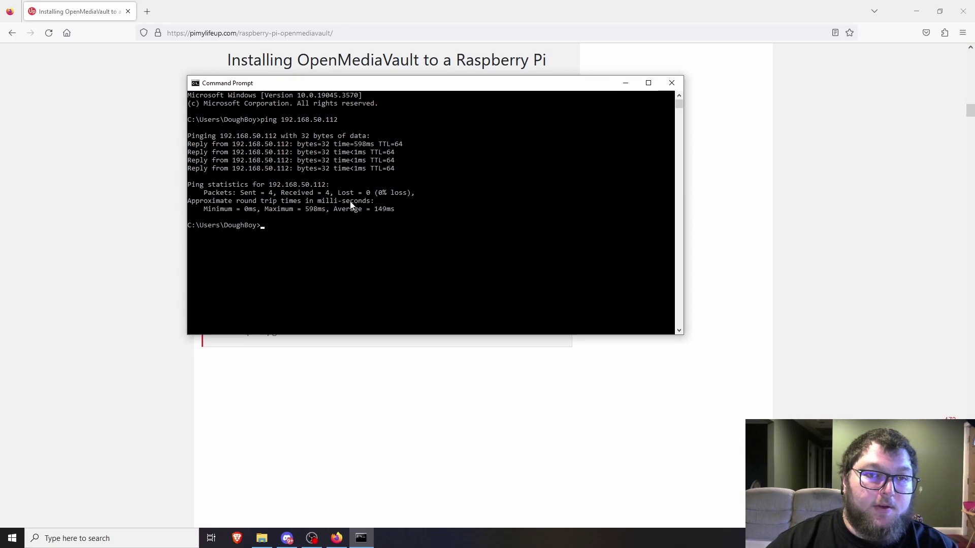
- Launch PuTTY and start an SSH connection to pinas.local
click(12, 539)
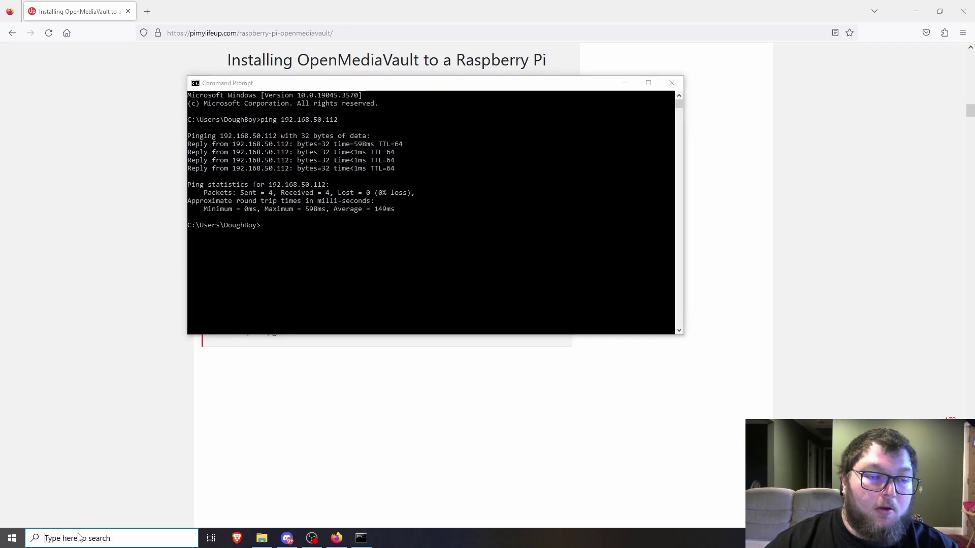
text(putty)
key(Return)
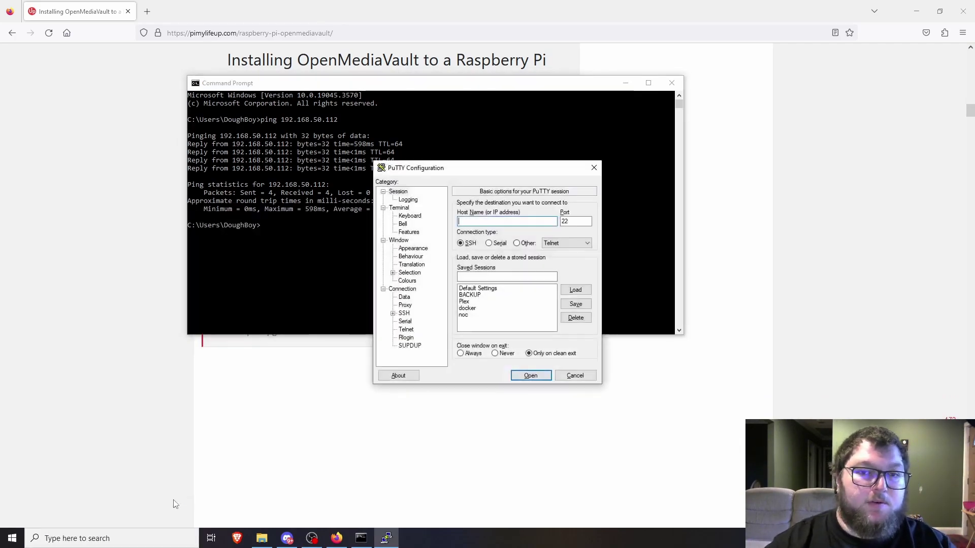
text(pinas)
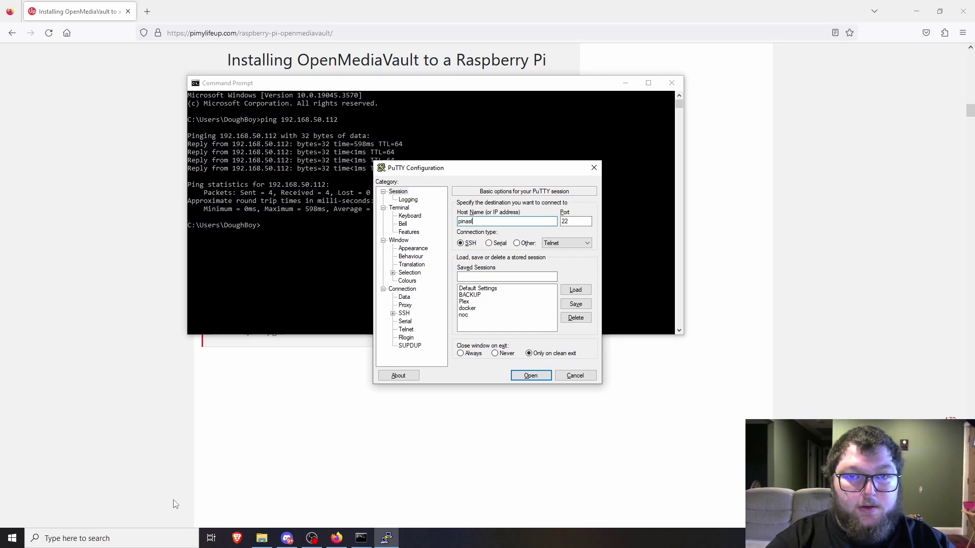
text(.local)
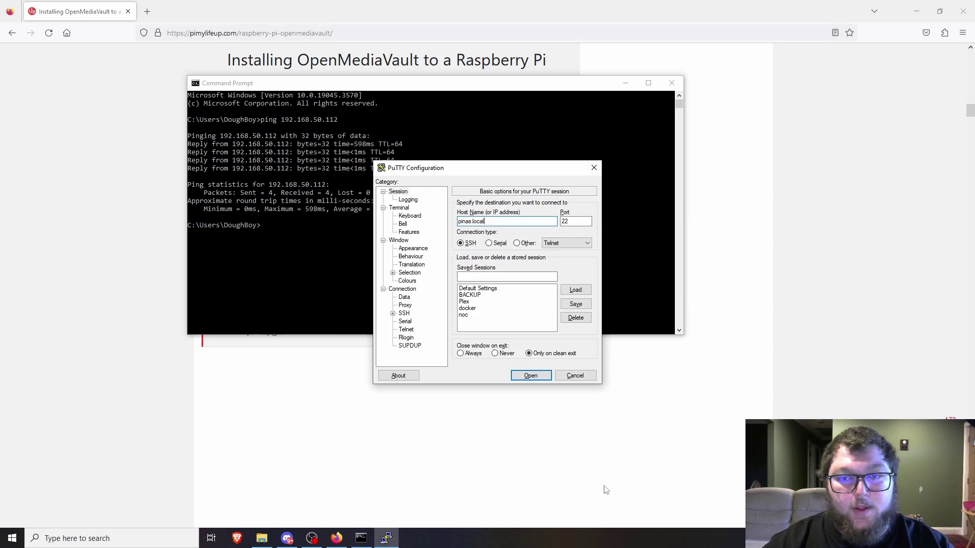
click(551, 378)
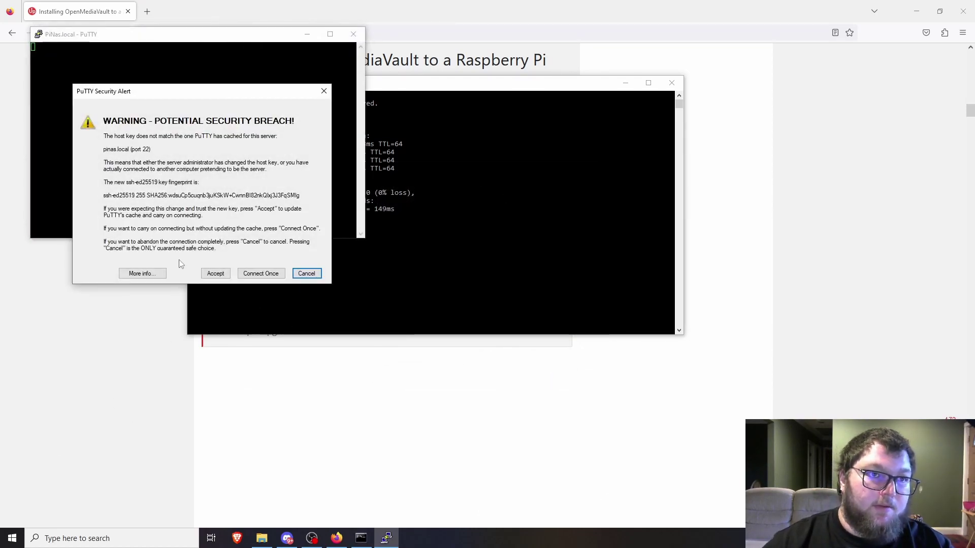
- Accept the Pi's new host key and log in with the username and password
click(216, 273)
drag(246, 38, 350, 90)
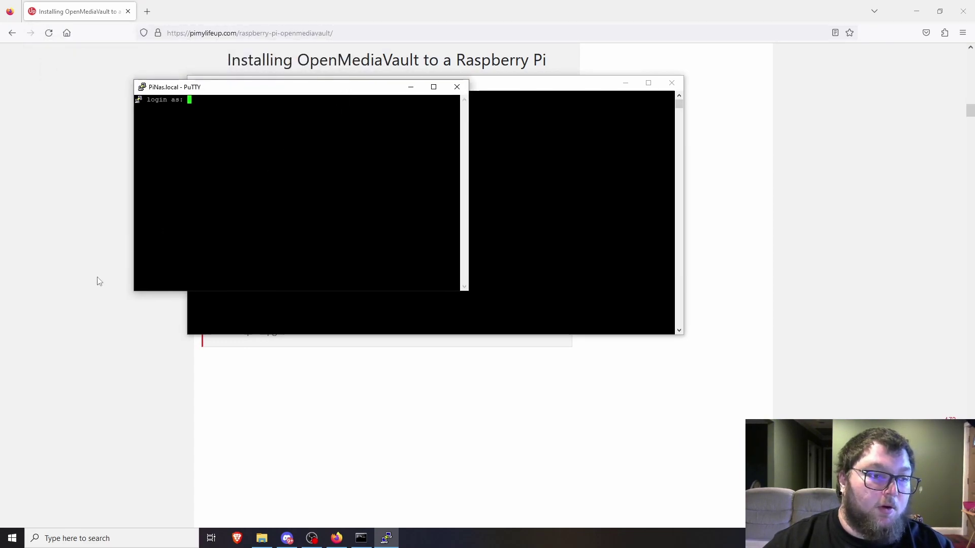
text(carmine)
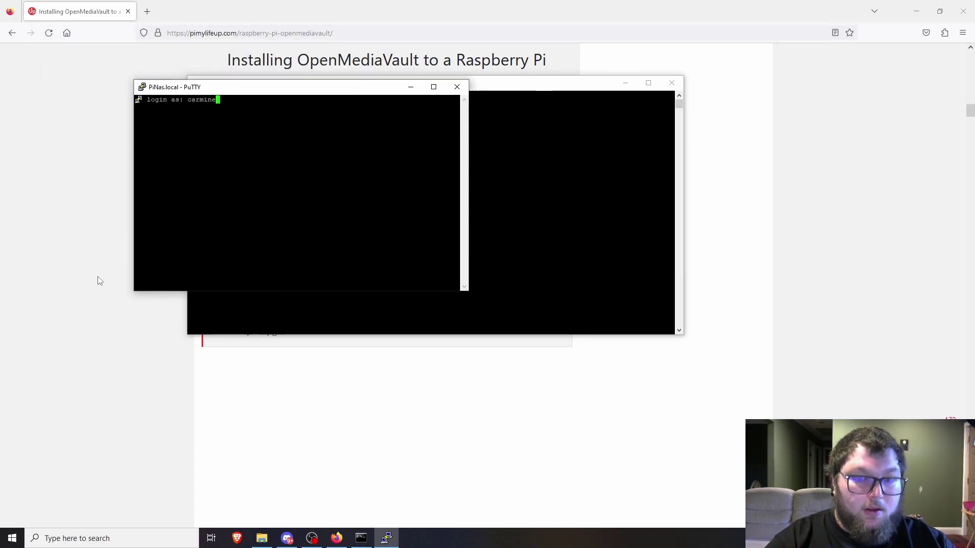
key(Return)
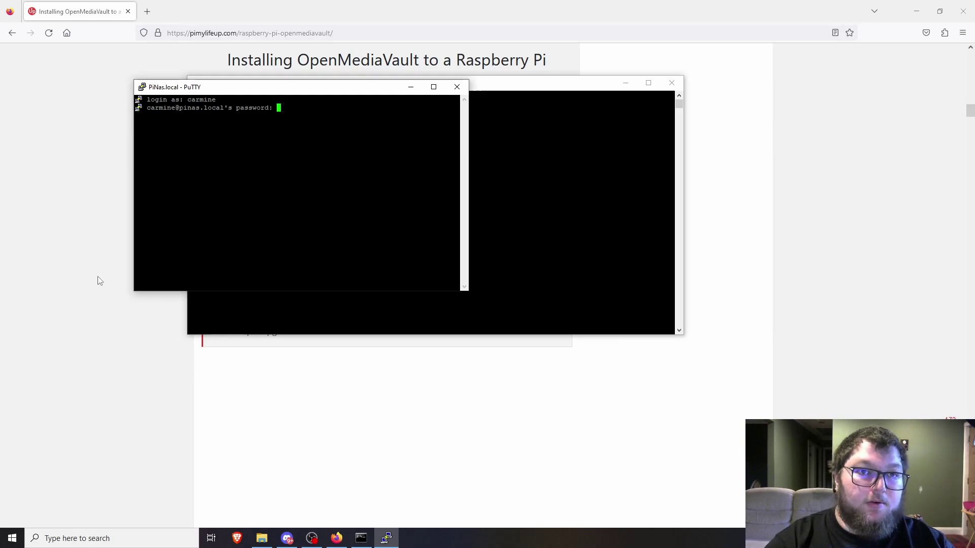
key(Return)
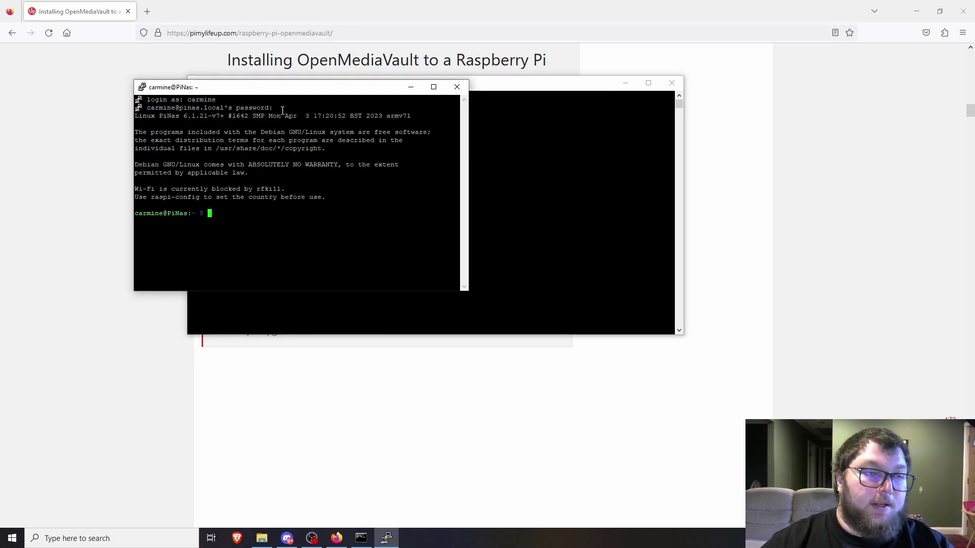
- Enlarge the PuTTY window and run sudo apt update on the Pi
right_click(299, 90)
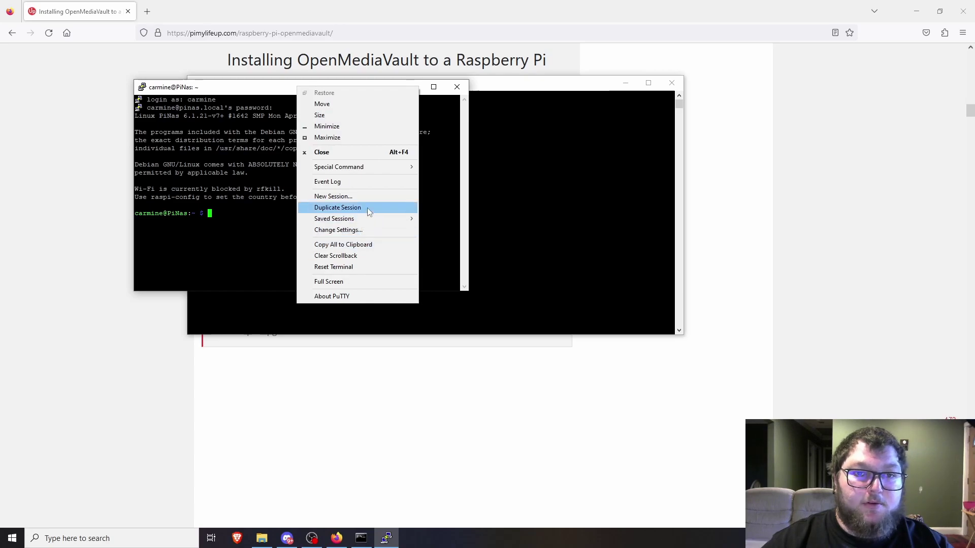
click(268, 315)
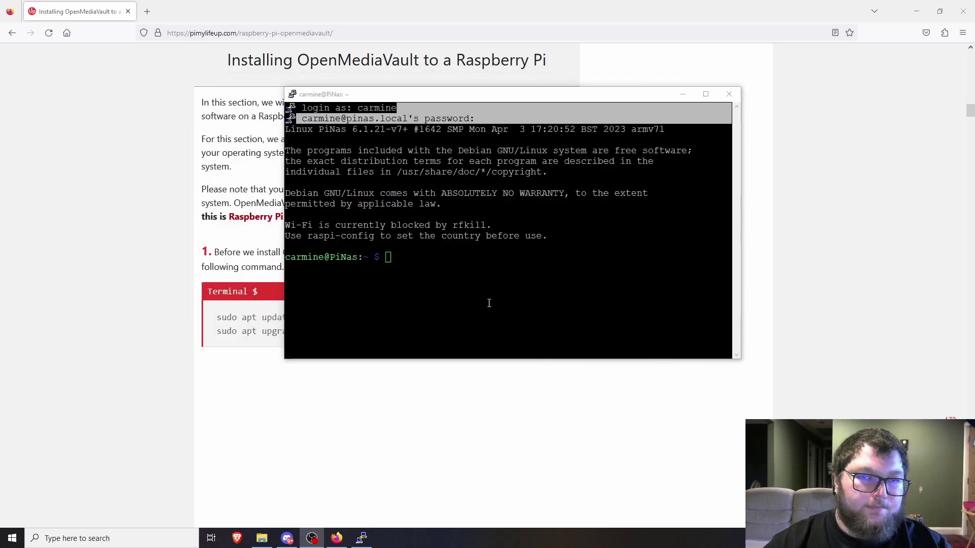
text(sudo apt upg)
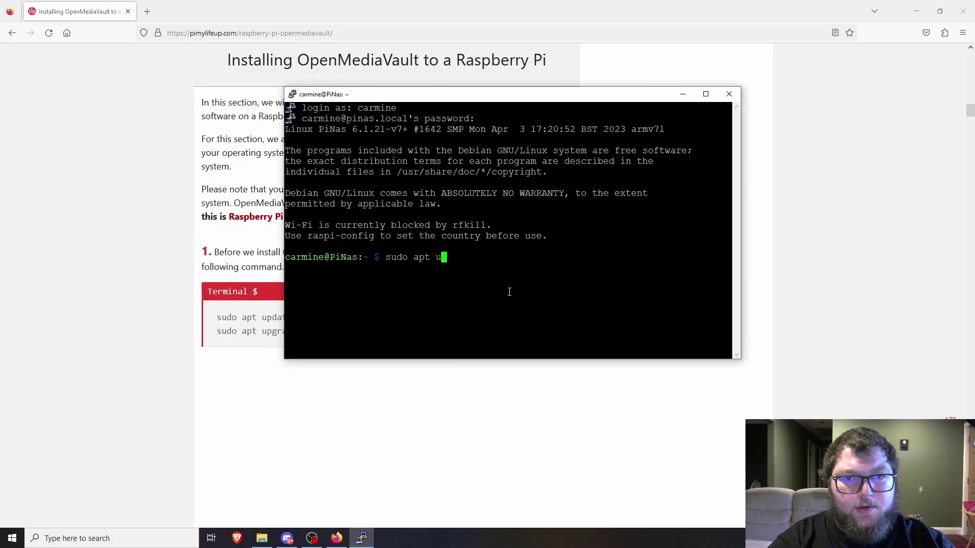
key(BackSpace)
key(BackSpace)
key(BackSpace)
text(update)
key(Return)
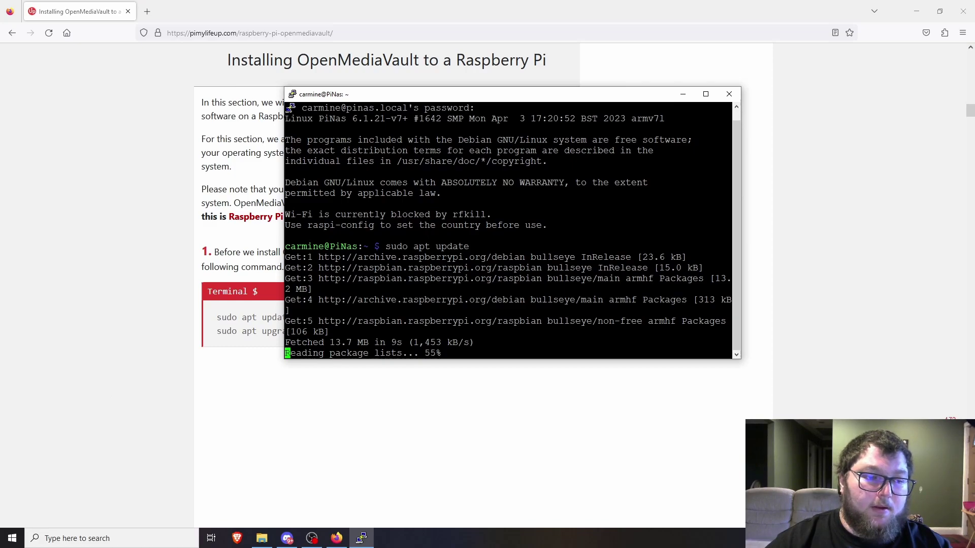
- Copy the OpenMediaVault wget install command from step 2 of the Firefox installation guide
click(174, 273)
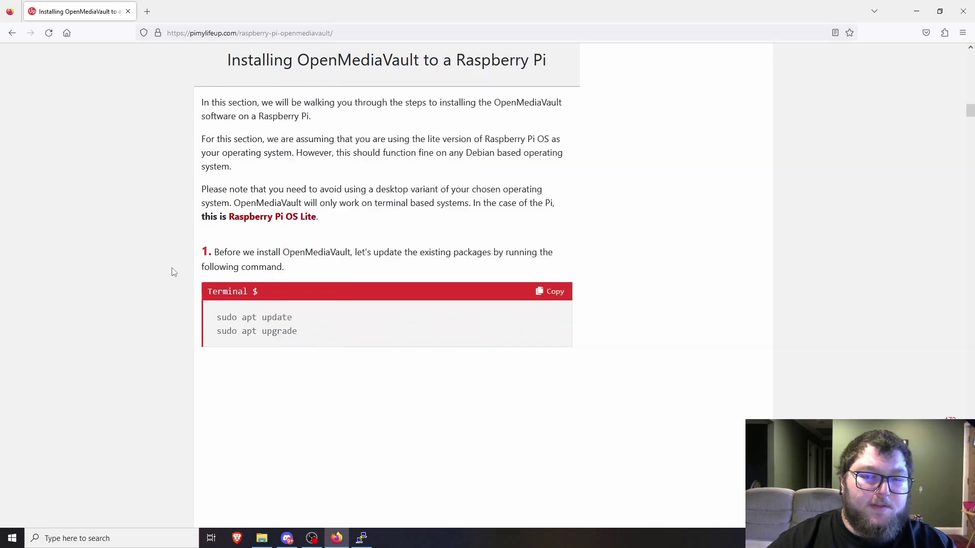
scroll(332, 317, down, 4)
scroll(380, 328, down, 3)
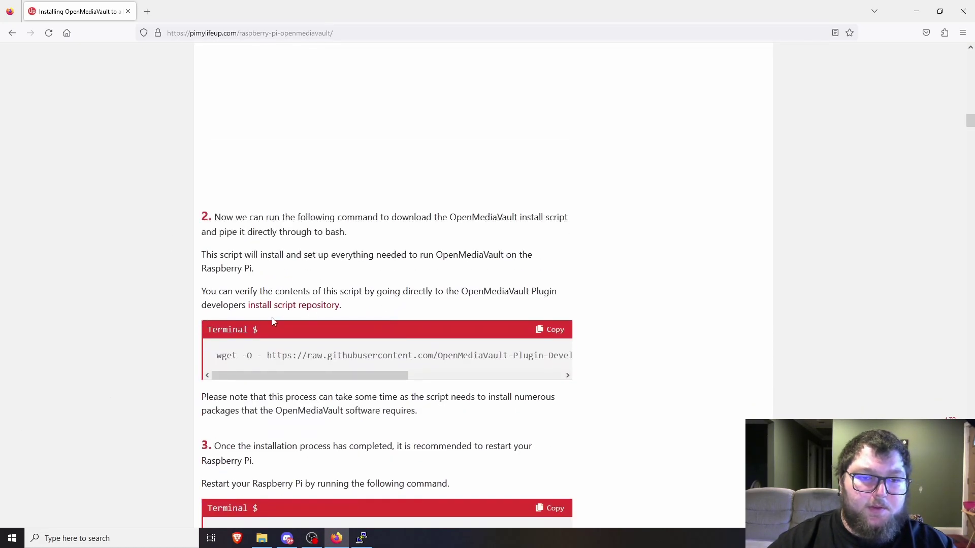
scroll(242, 254, down, 1)
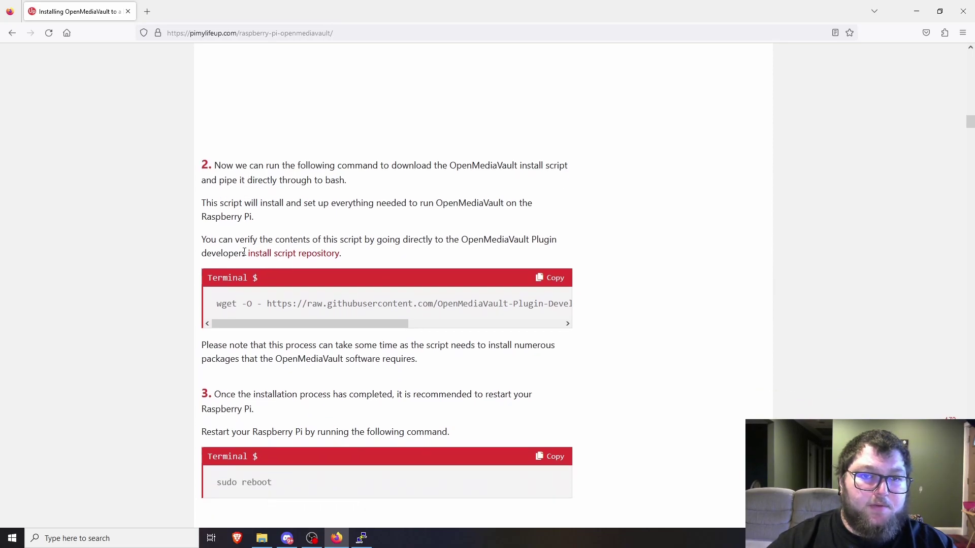
click(551, 278)
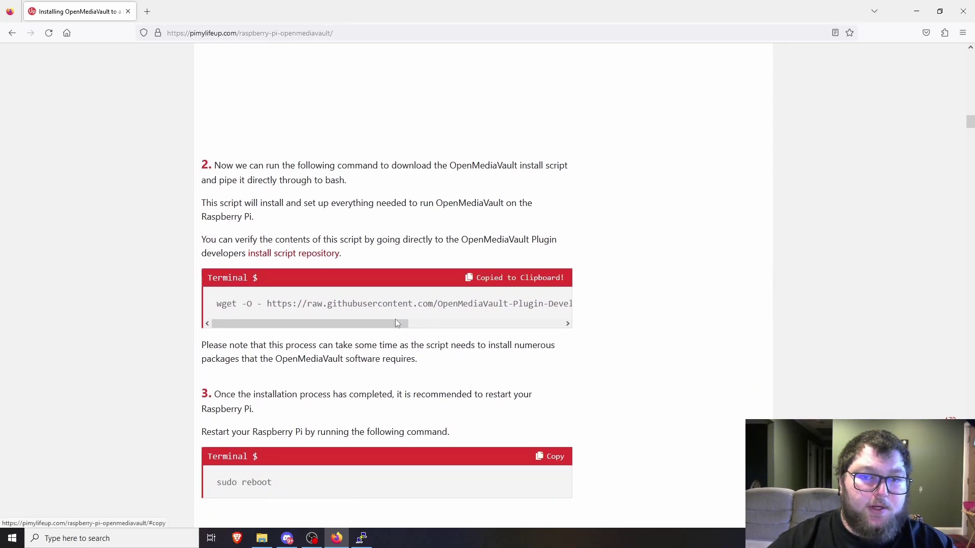
drag(389, 323, 409, 330)
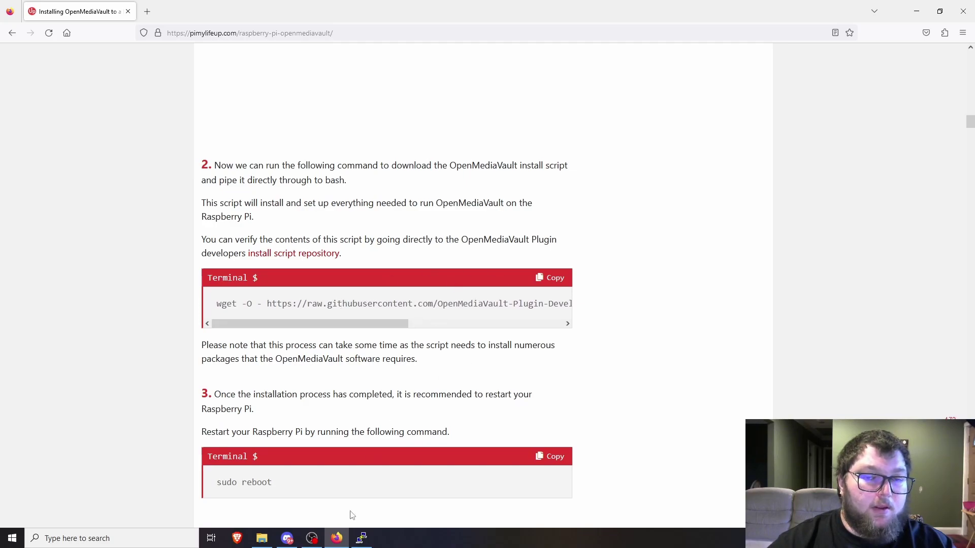
click(361, 537)
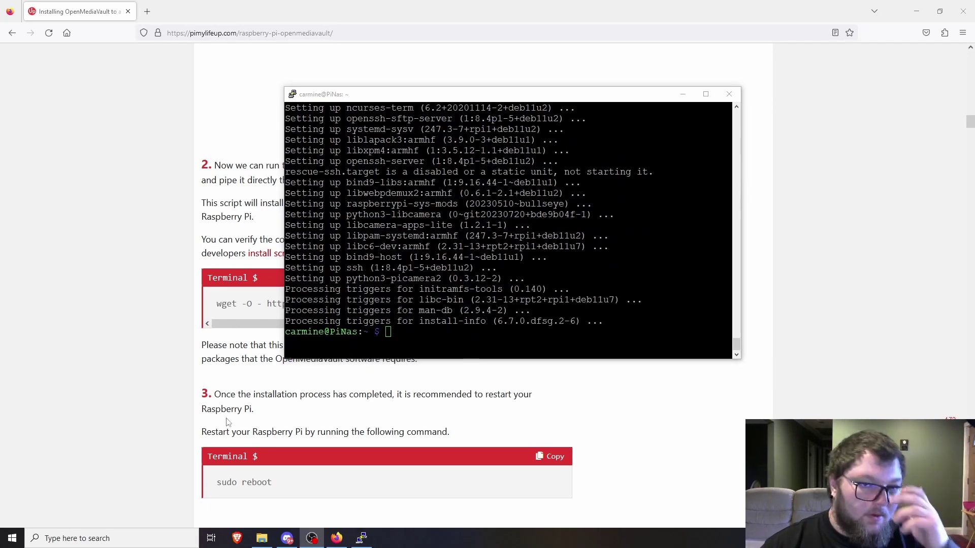
- Paste and run the OpenMediaVault install command in PuTTY, then maximize the terminal window
right_click(408, 333)
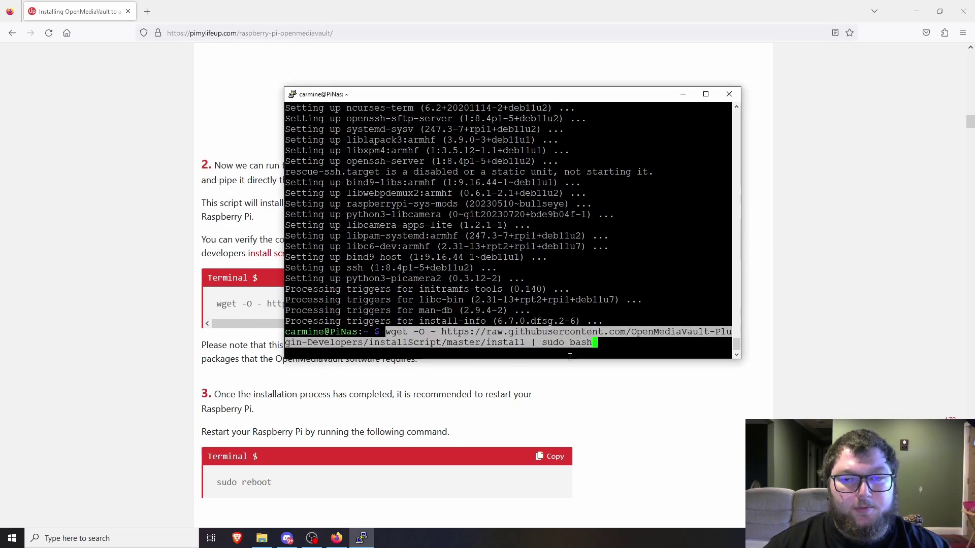
key(Return)
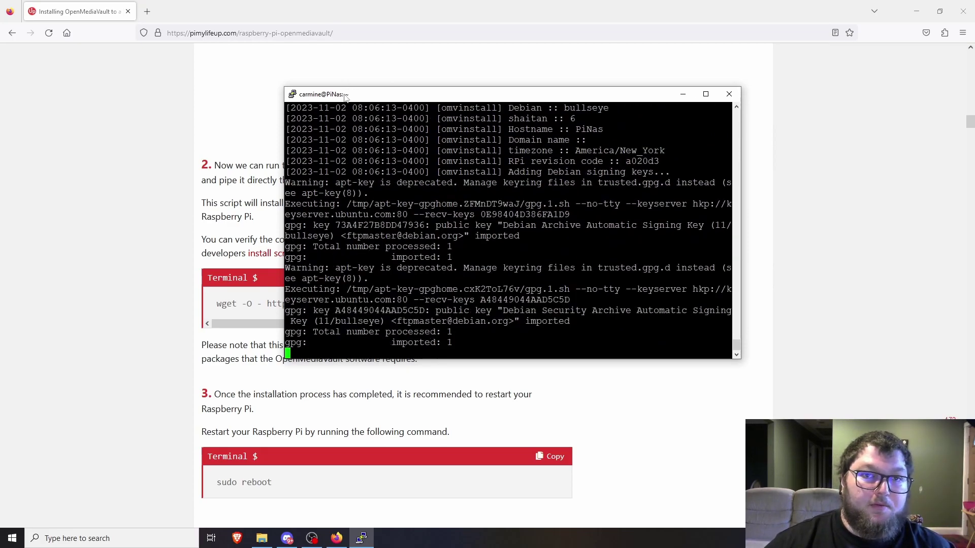
drag(347, 95, 347, 1)
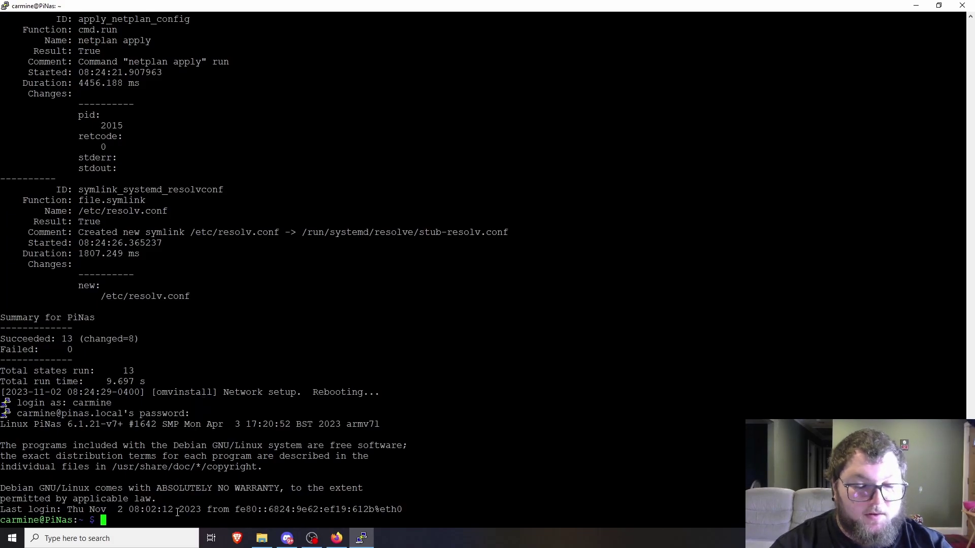
- Clear the terminal, run lsblk, and highlight the 476.8G sda2 partition mounted under /srv
text(clear)
key(Return)
text(lsblk)
key(Return)
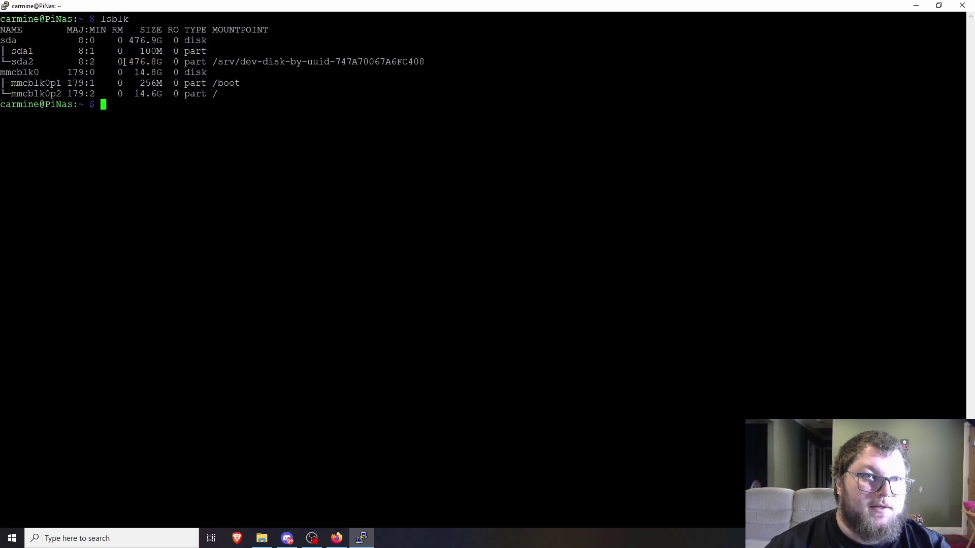
drag(124, 62, 424, 62)
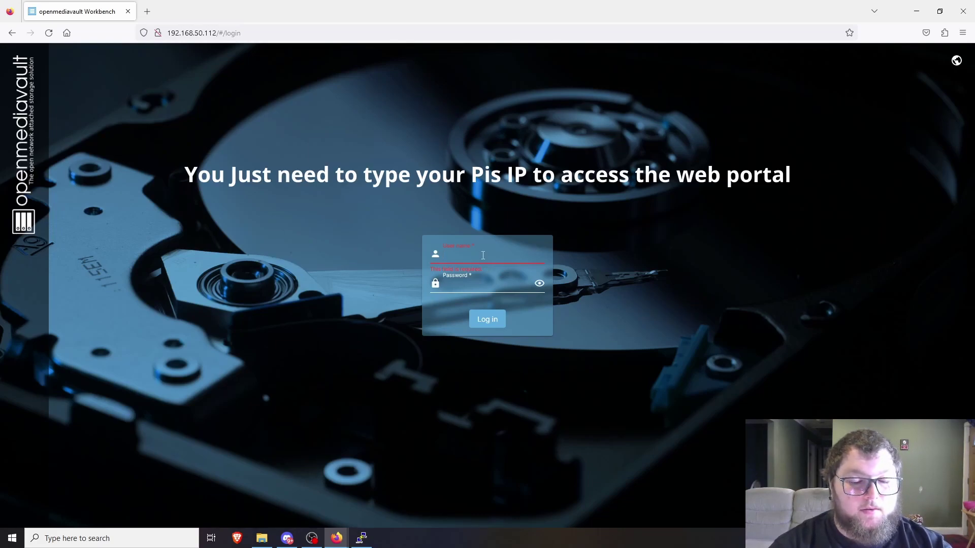
- Log in to the openmediavault Workbench as admin with the account password
text(admin)
key(Tab)
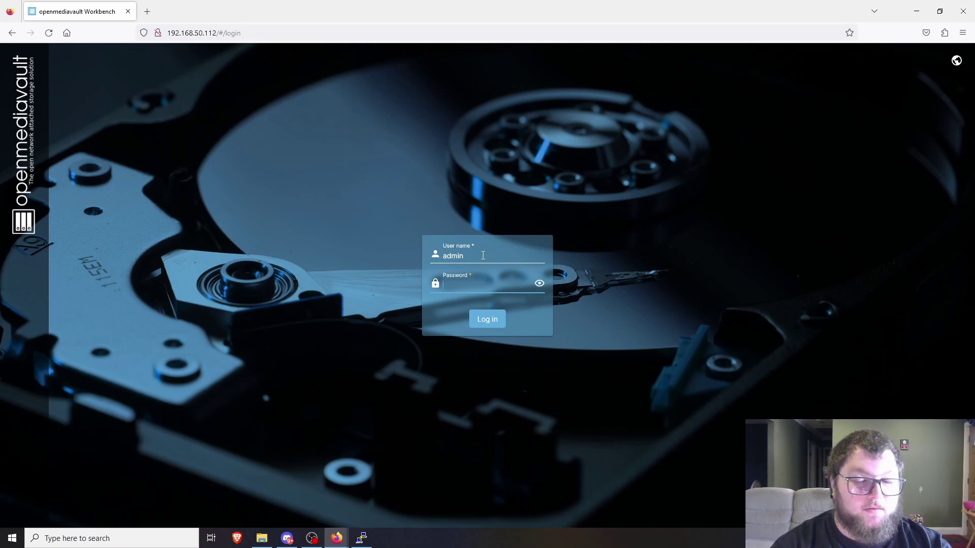
text(••••••••)
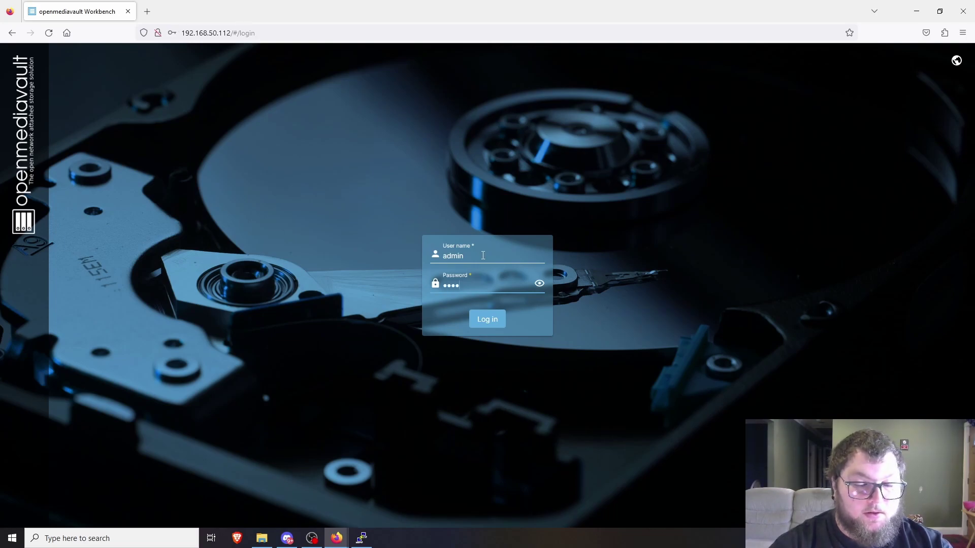
key(Return)
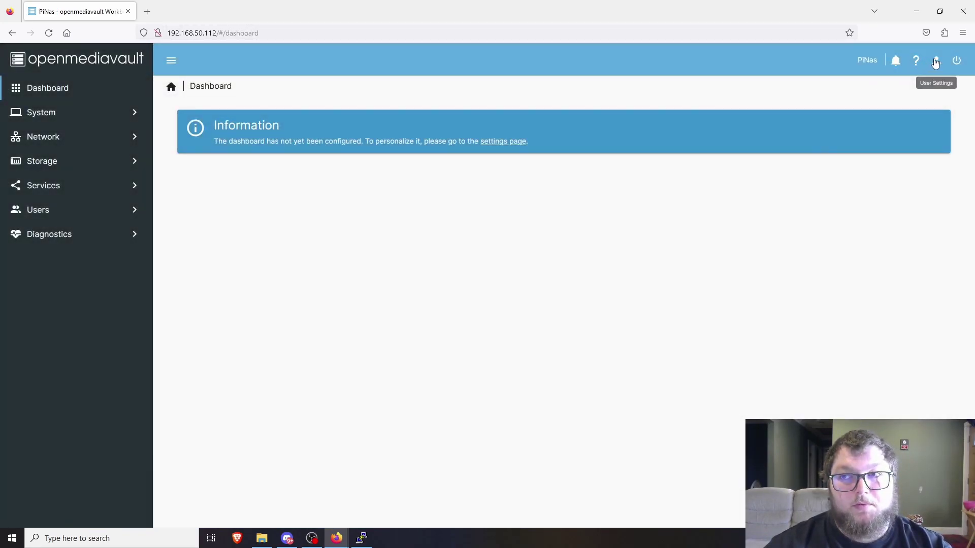
- Open the logged-in user's change-password form and cancel it without changes
click(936, 61)
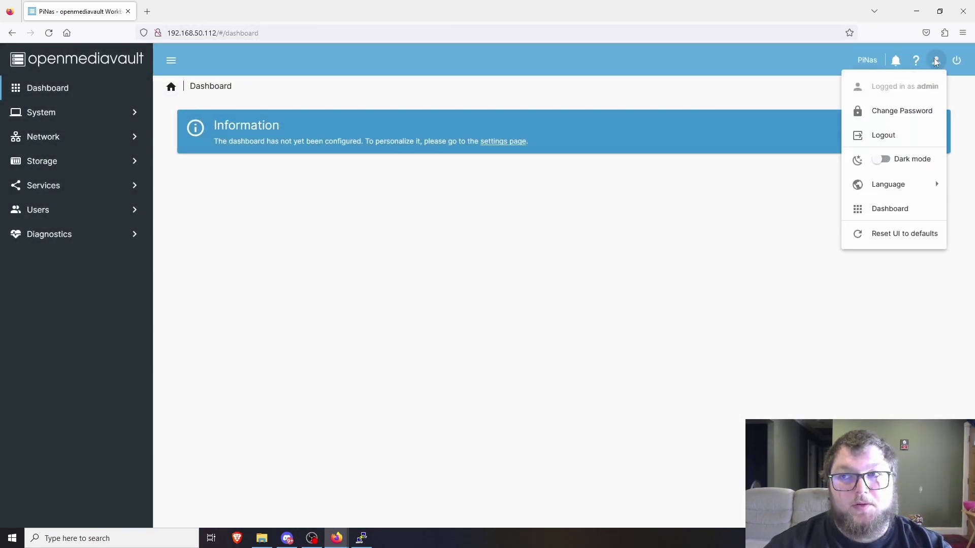
click(891, 117)
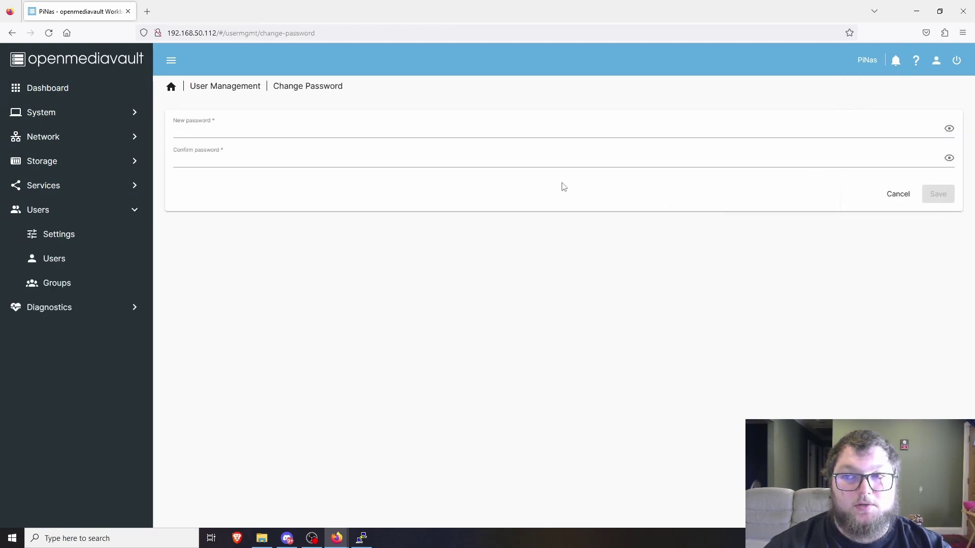
click(900, 196)
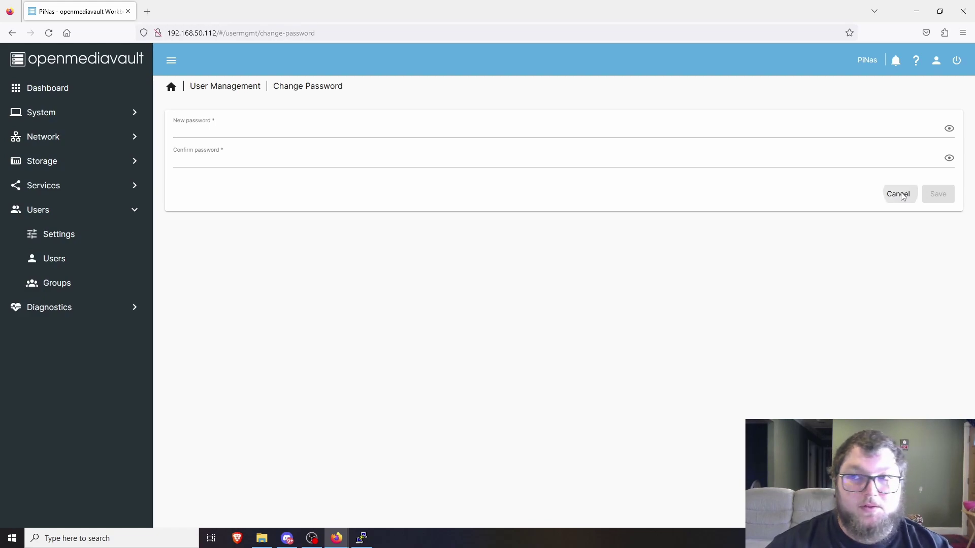
- In Users > Users, view the existing account's edit and permissions forms, cancelling both
click(88, 212)
click(68, 260)
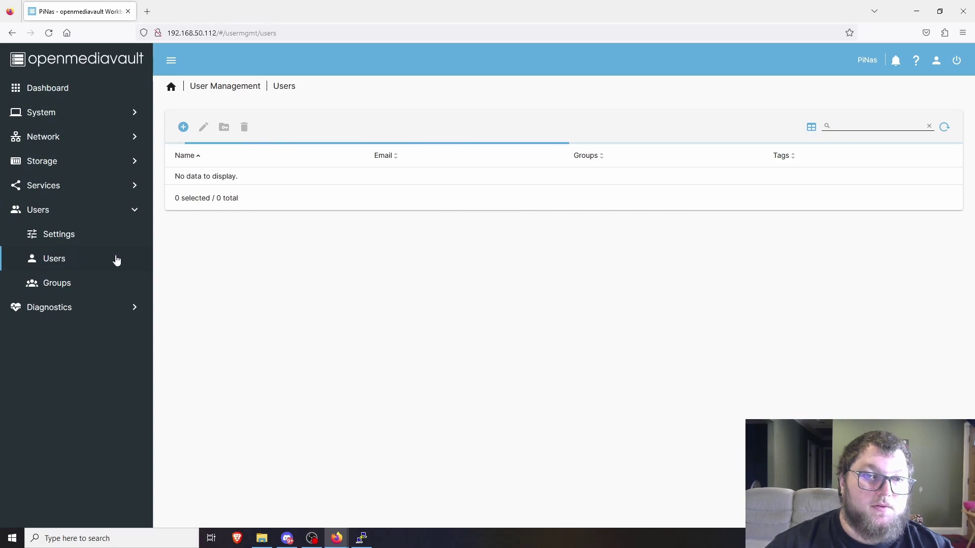
click(235, 211)
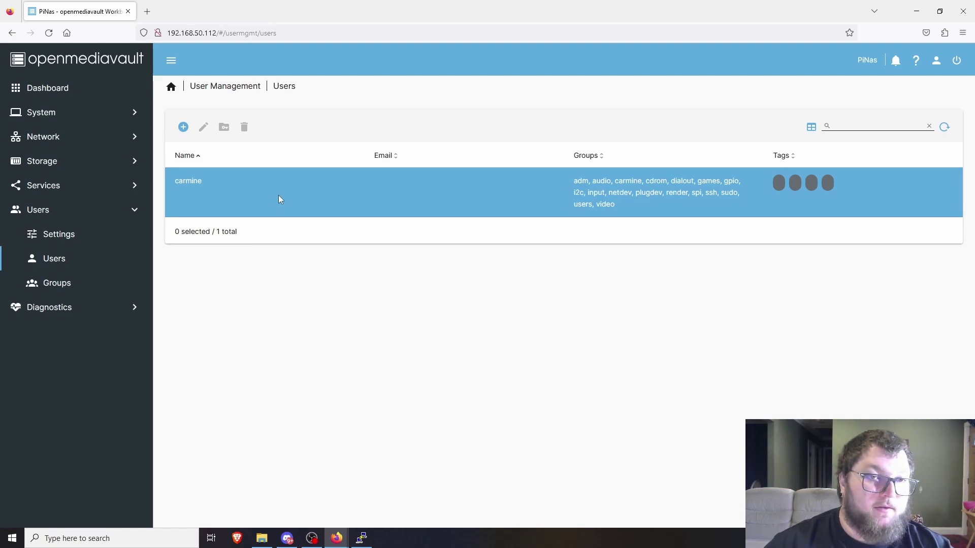
click(241, 195)
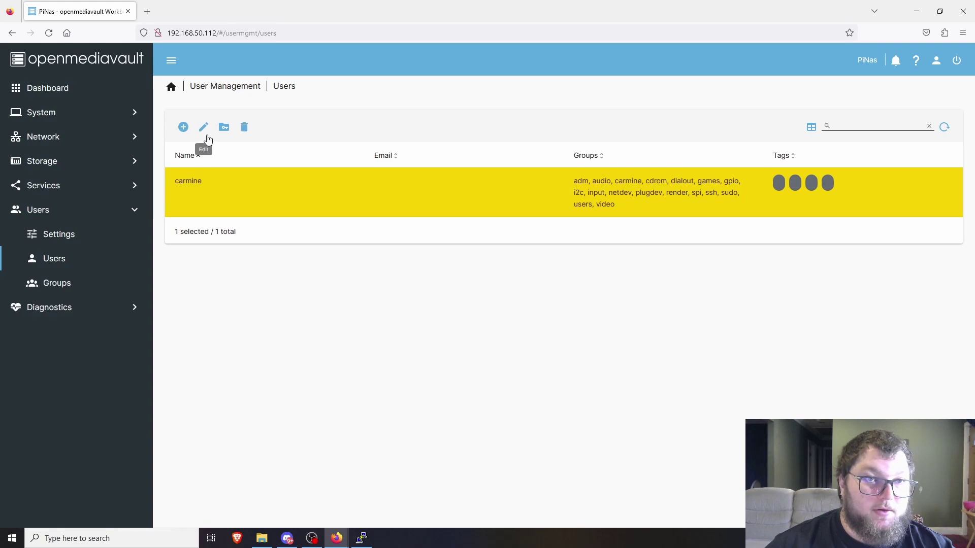
click(203, 128)
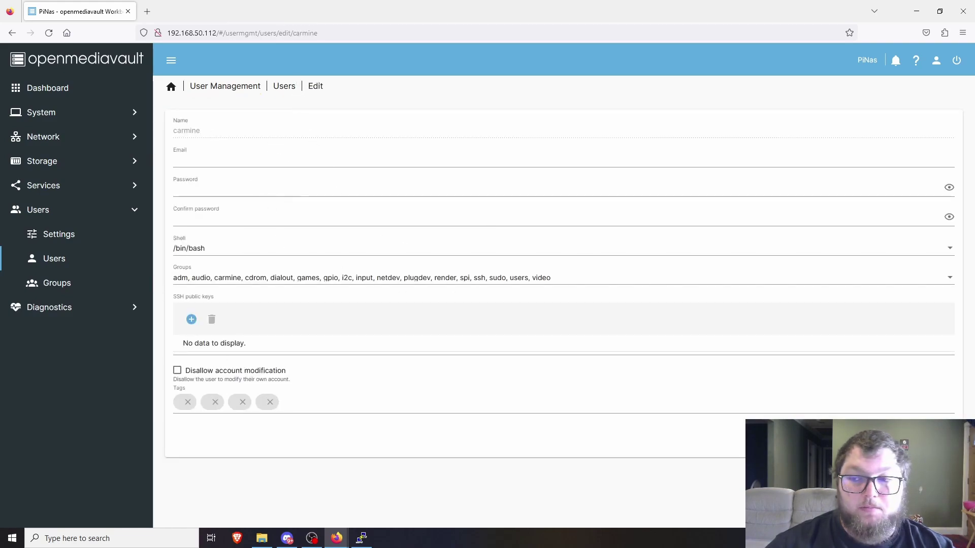
click(901, 440)
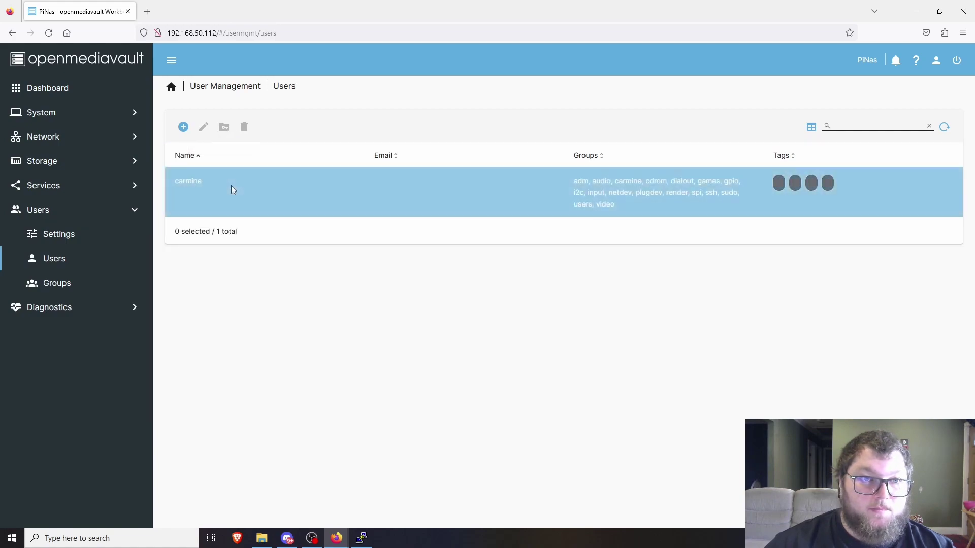
click(231, 189)
click(224, 127)
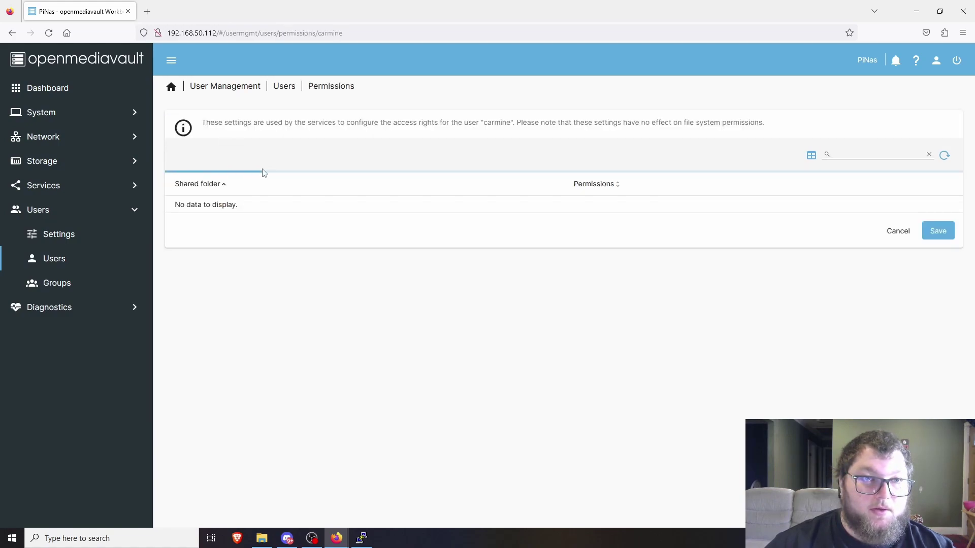
click(898, 232)
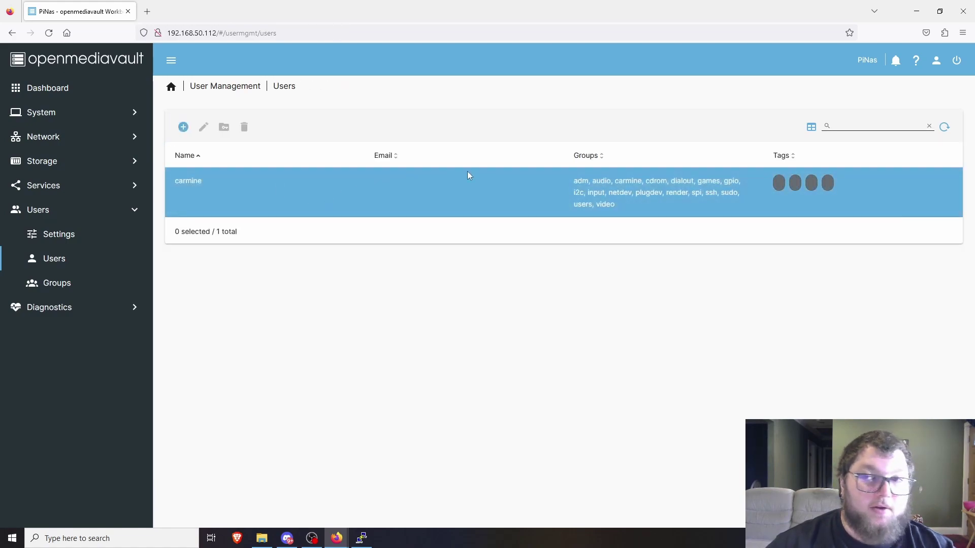
- Go to Storage > File Systems to check the mounted NTFS /dev/sda2 partition
click(31, 161)
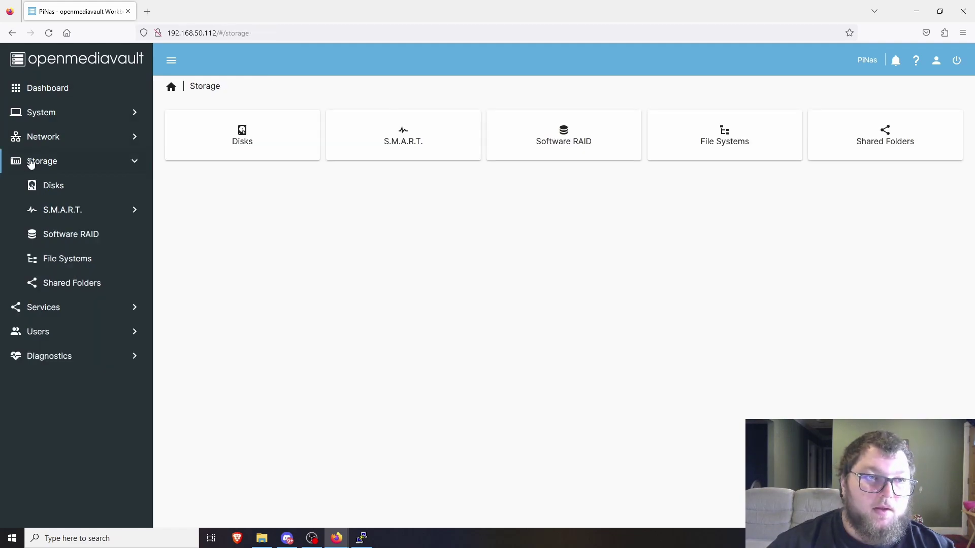
click(30, 162)
click(72, 161)
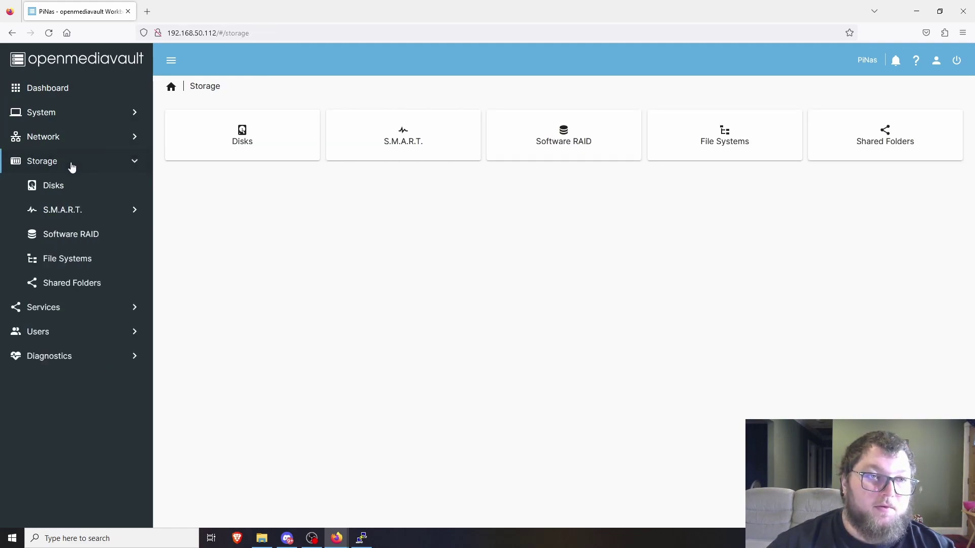
click(78, 256)
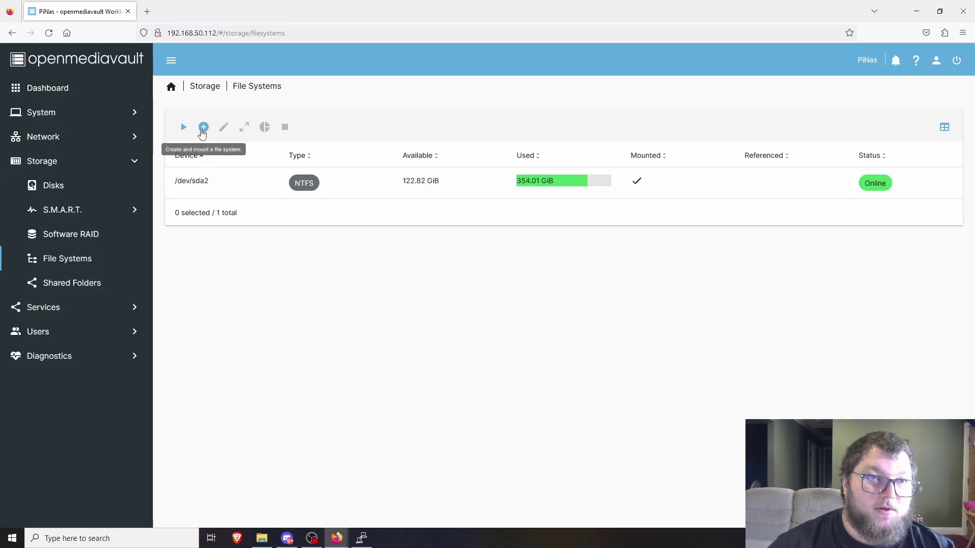
- Look over the create and mount file-system options, cancel, and open Shared Folders
click(202, 131)
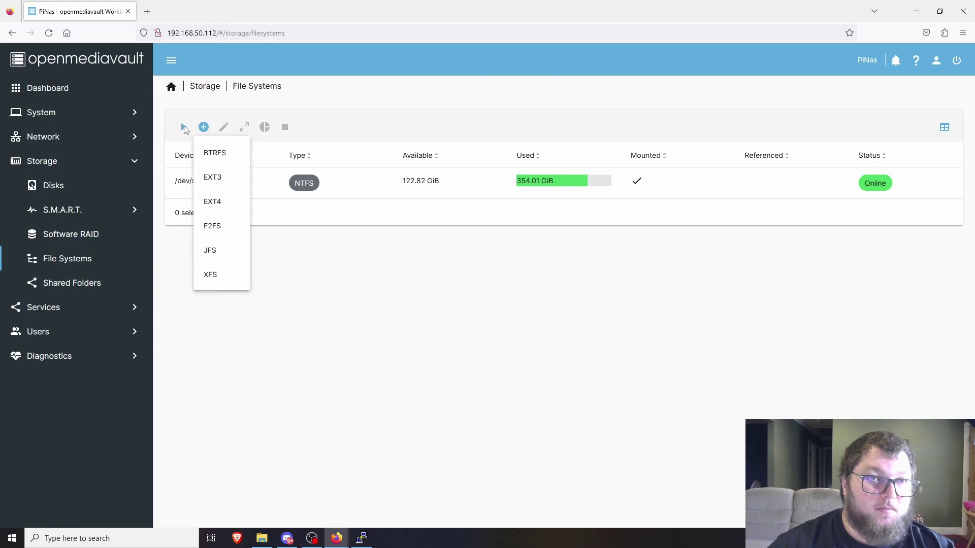
click(185, 130)
click(184, 128)
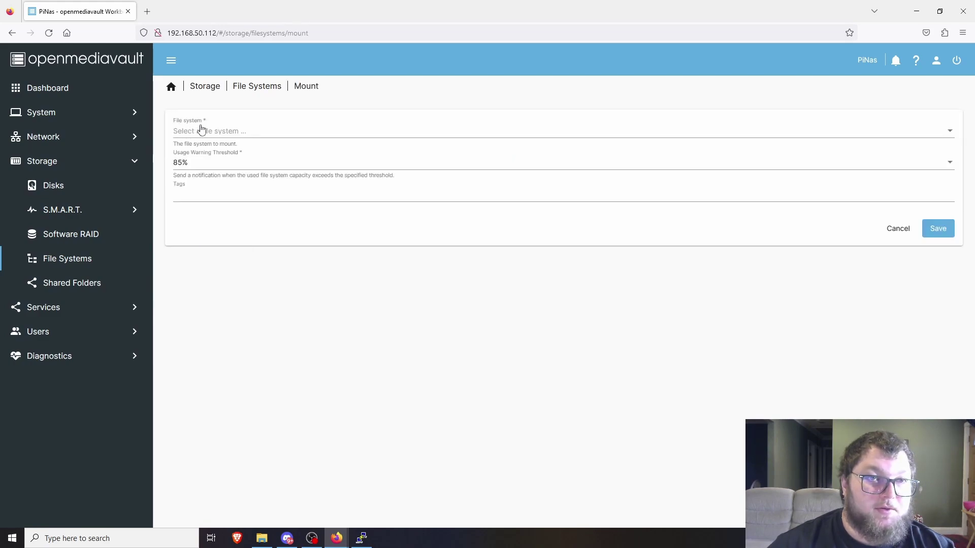
click(204, 131)
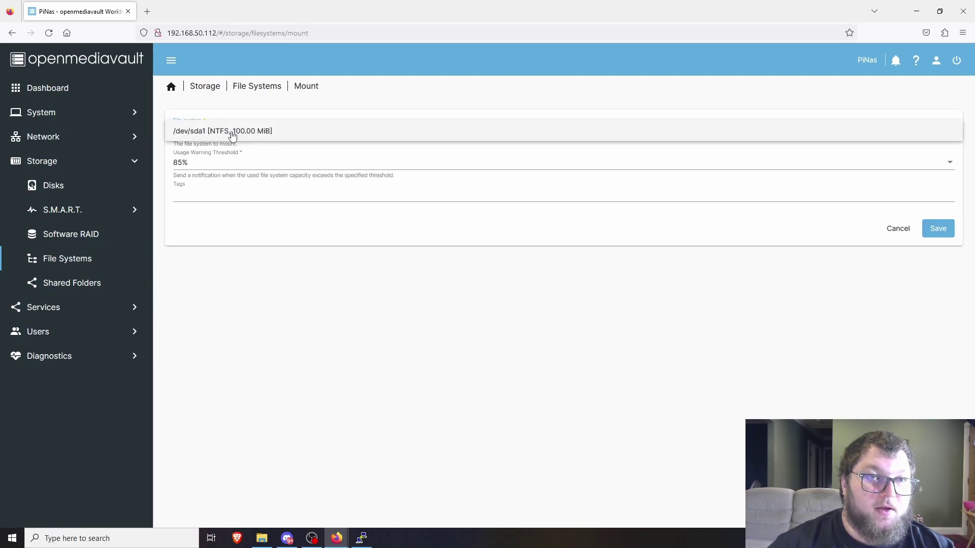
click(902, 235)
click(890, 228)
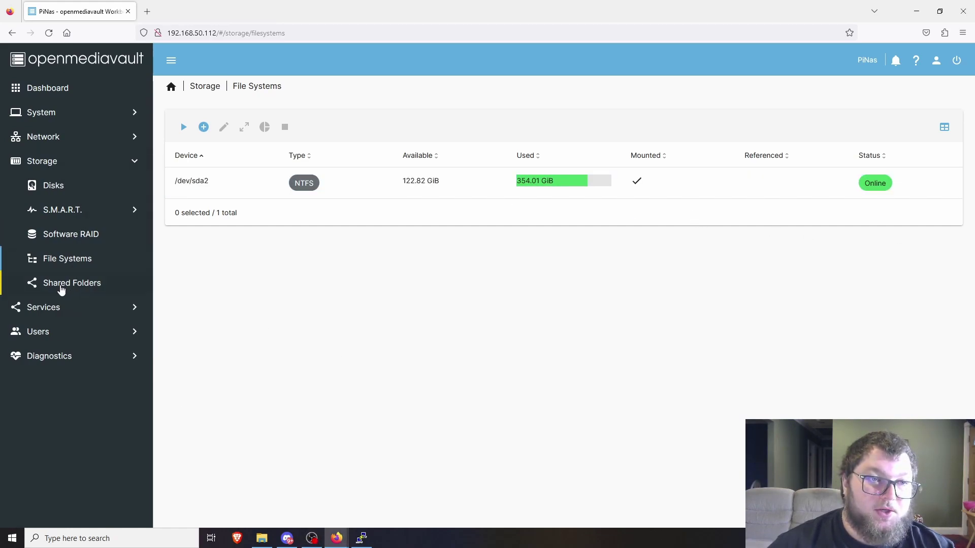
click(63, 289)
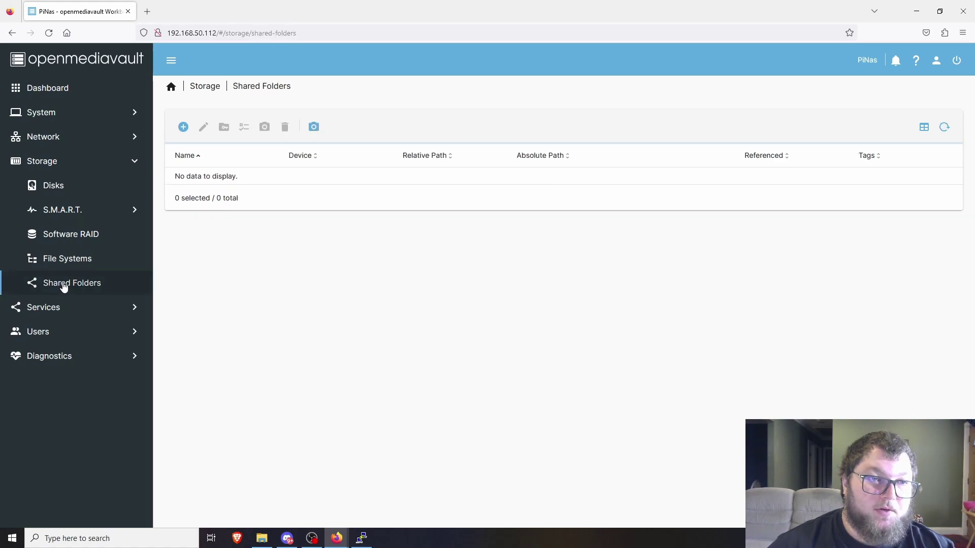
- Add a shared folder named 'PiNas' on /dev/sda2, save it, and apply the pending changes
click(184, 128)
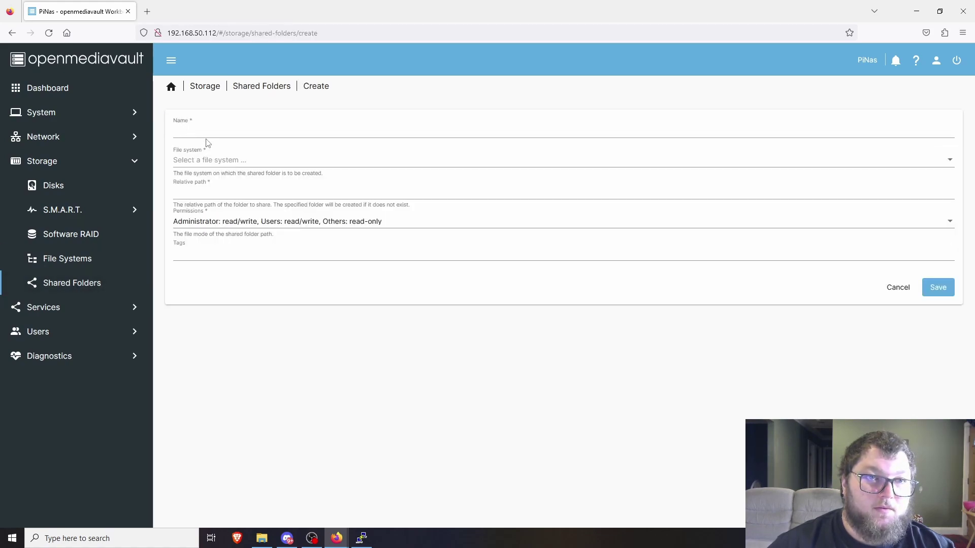
click(208, 133)
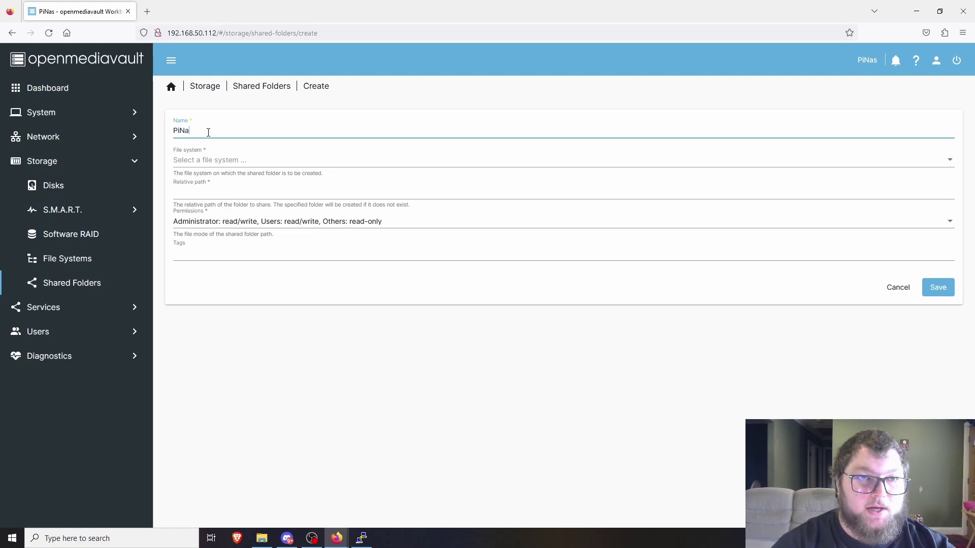
text(PiNas)
click(240, 167)
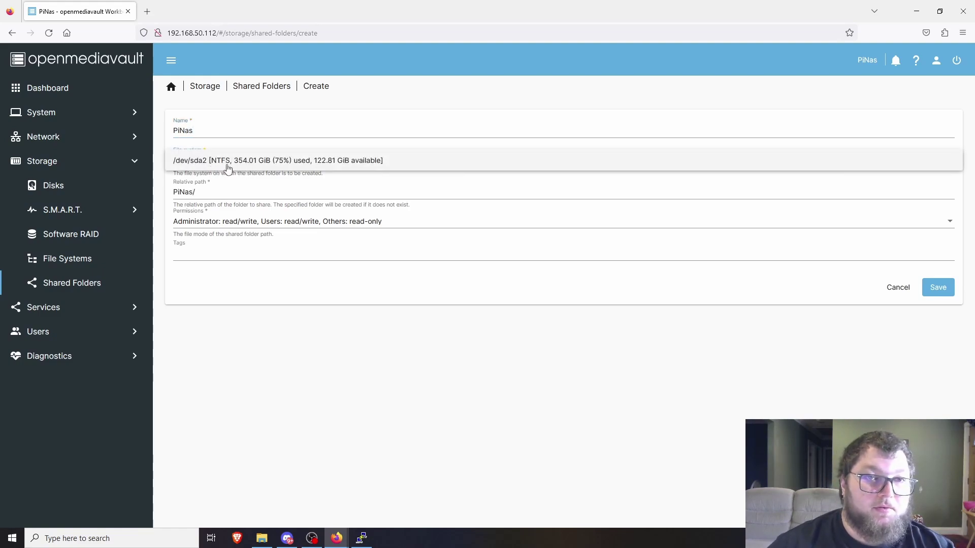
click(283, 161)
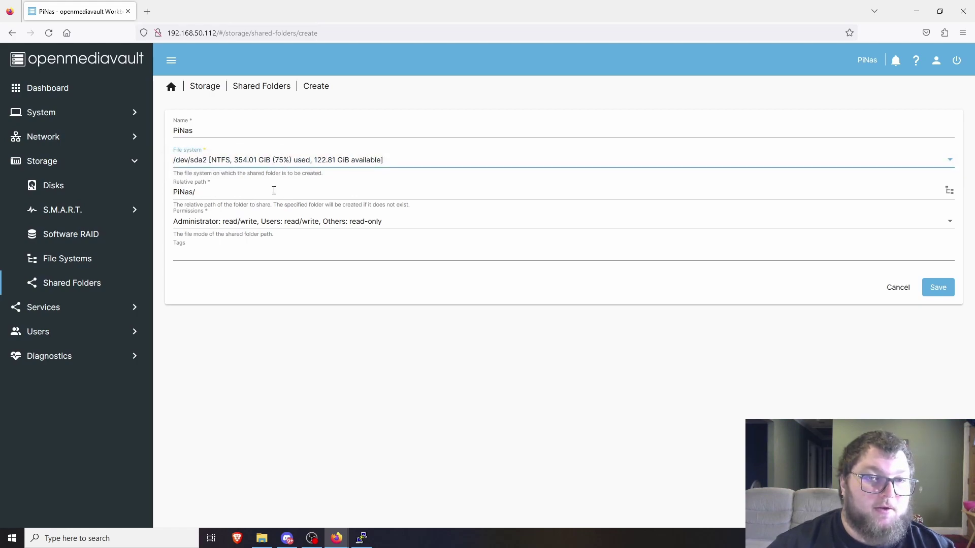
click(938, 288)
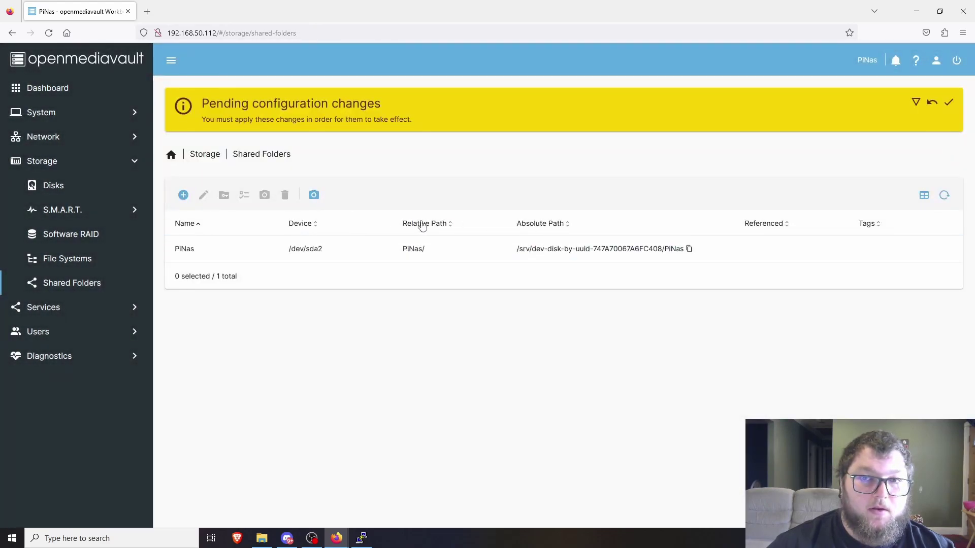
click(948, 102)
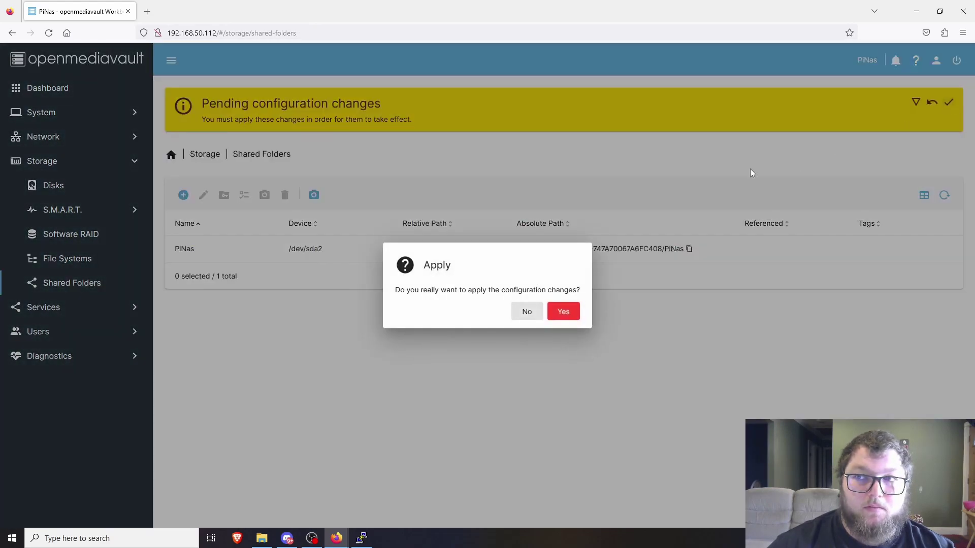
click(564, 311)
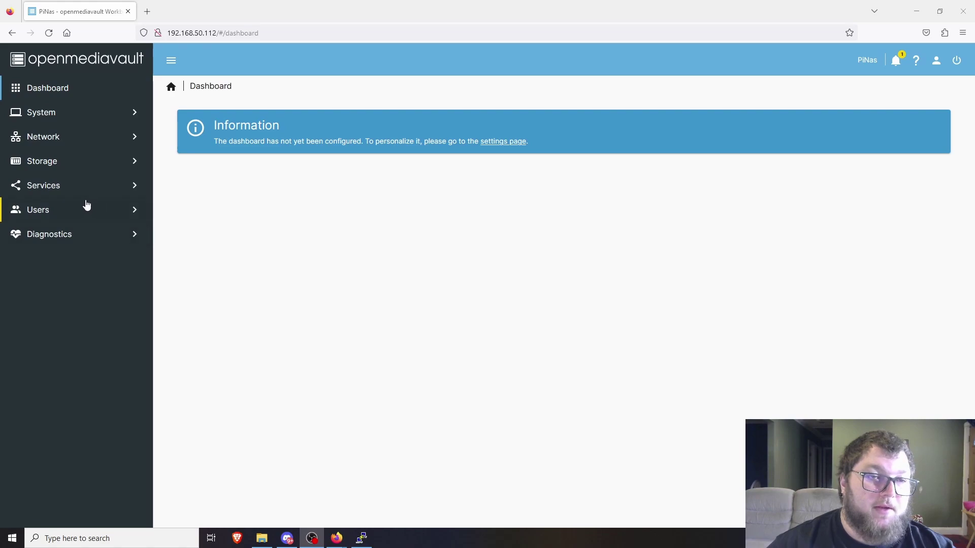
- Tick Enabled in Services > SMB/CIFS > Settings to turn on the SMB service
click(75, 189)
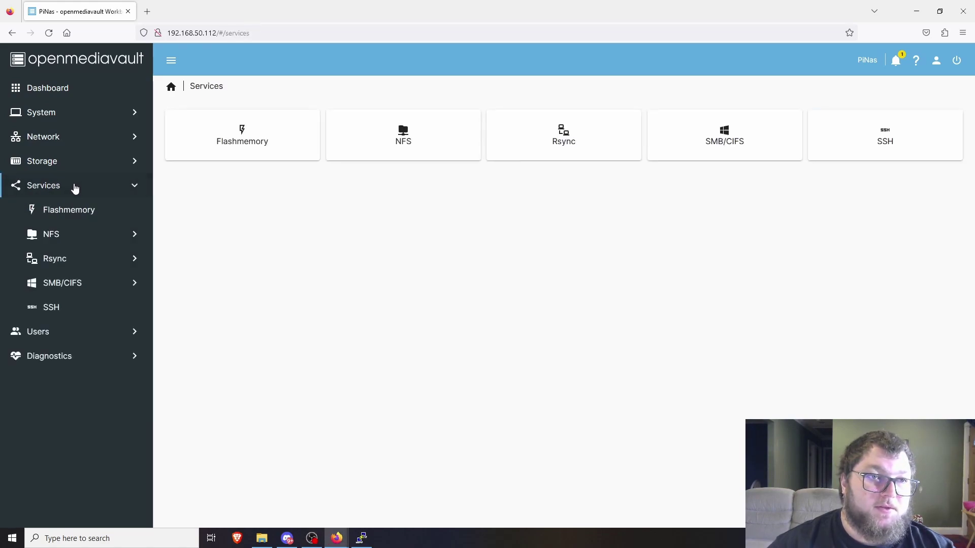
click(78, 283)
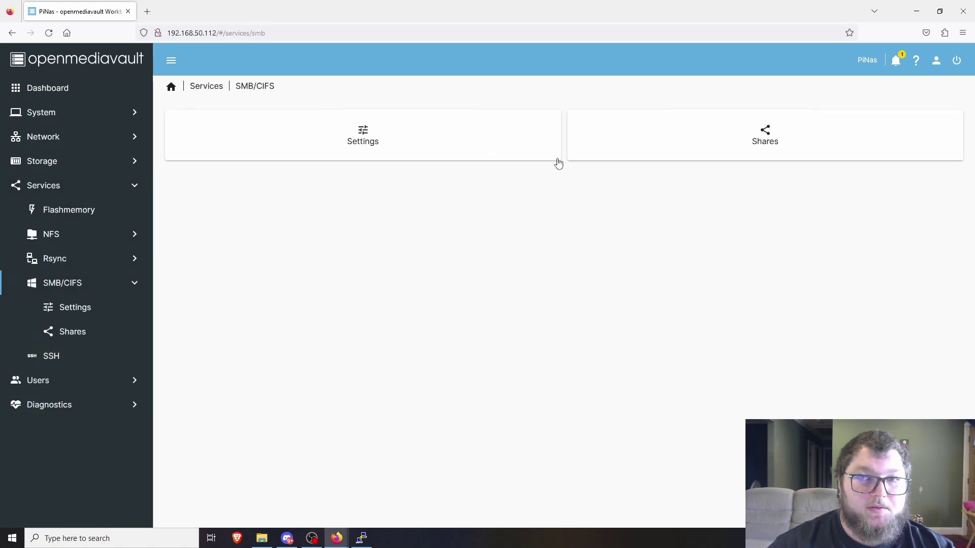
click(426, 150)
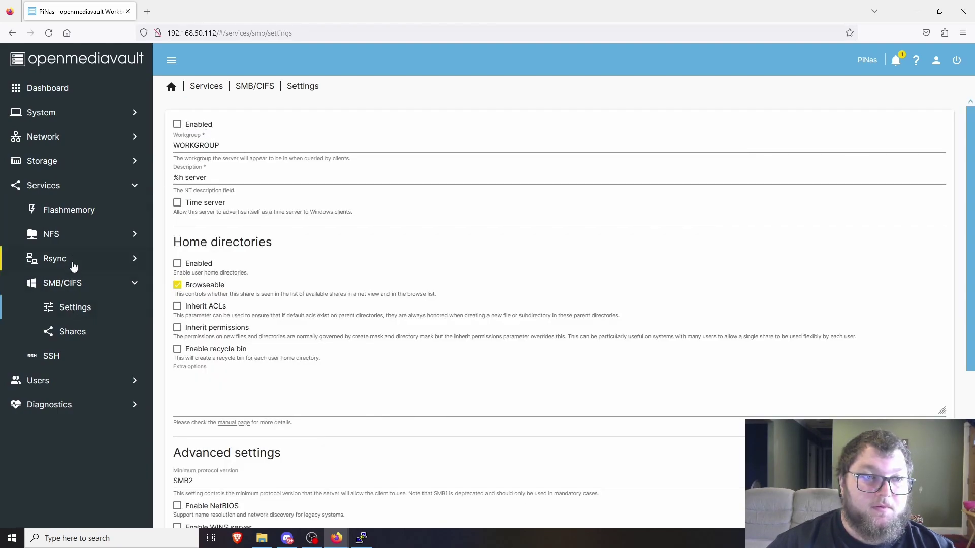
click(72, 283)
click(343, 147)
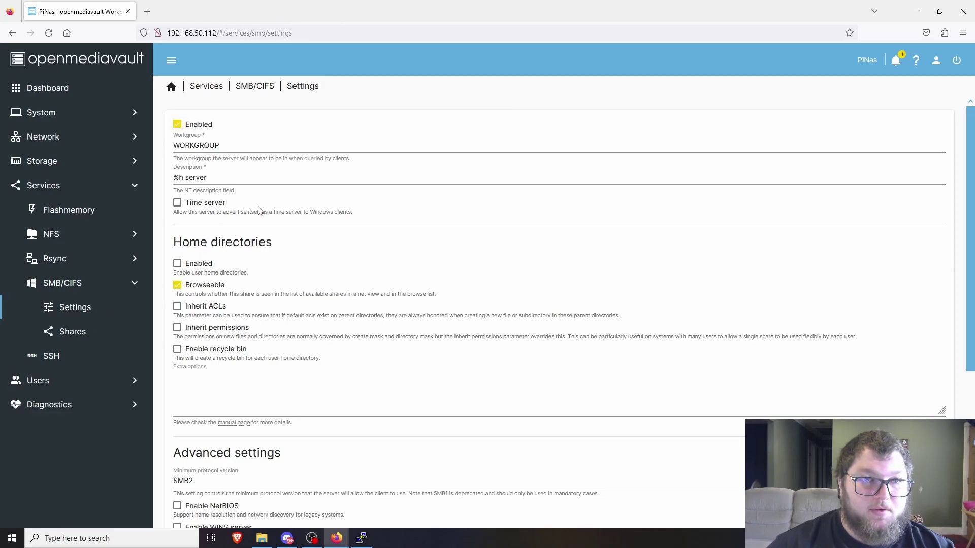
scroll(219, 214, down, 2)
scroll(220, 214, down, 2)
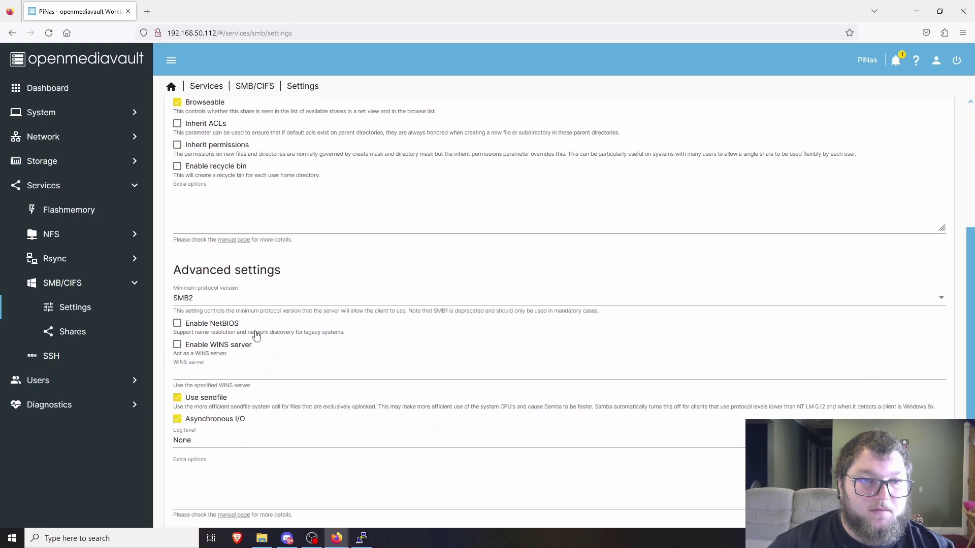
scroll(257, 338, down, 1)
scroll(282, 388, up, 4)
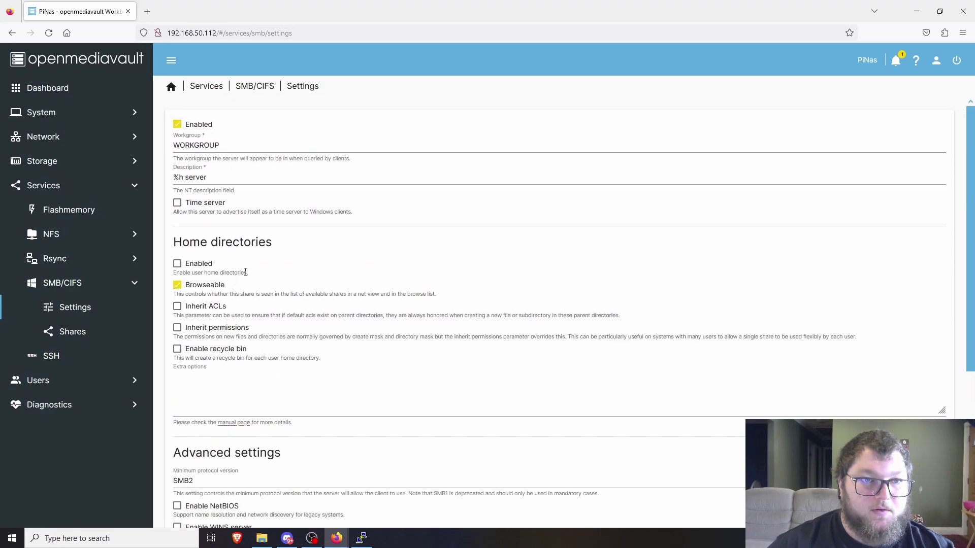
scroll(522, 321, down, 4)
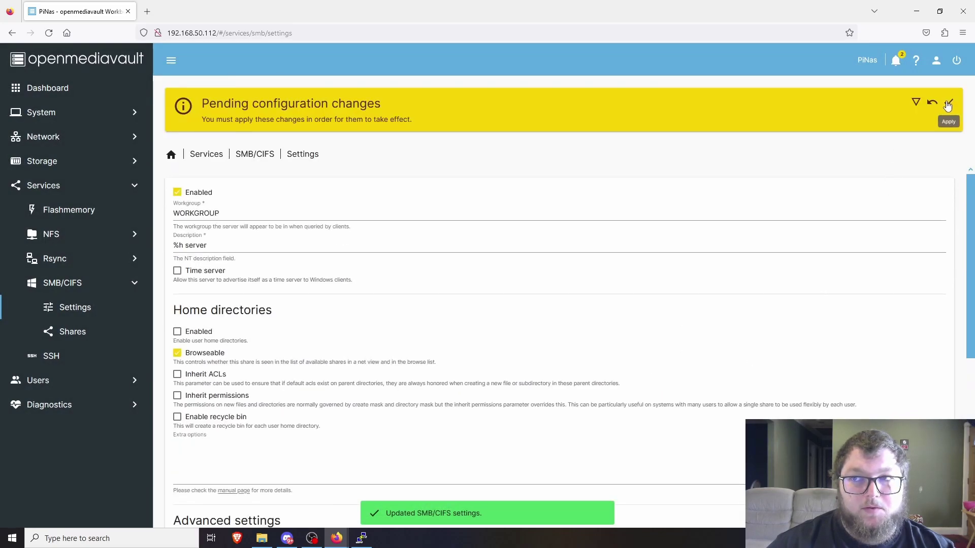
- Apply the pending configuration changes and go to the SMB/CIFS Shares list
click(948, 103)
click(564, 311)
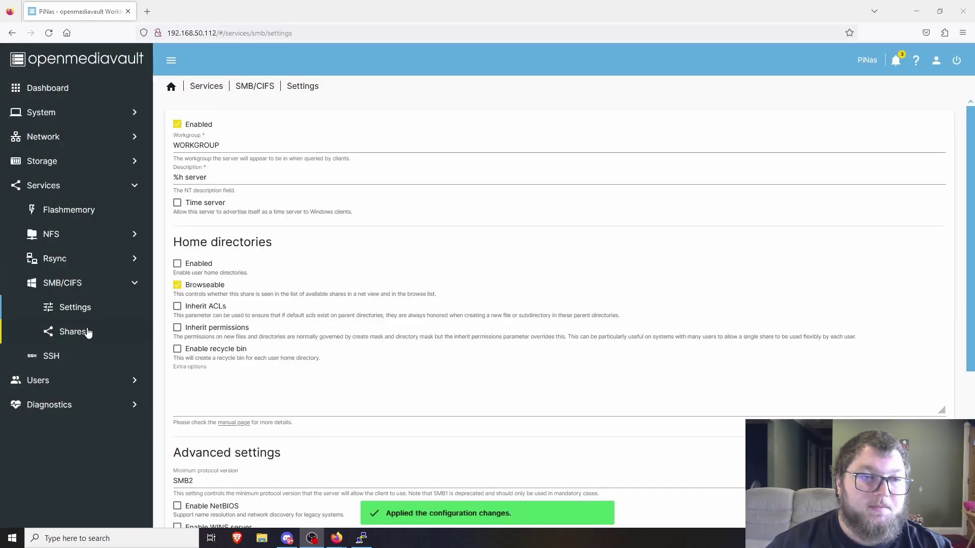
click(86, 332)
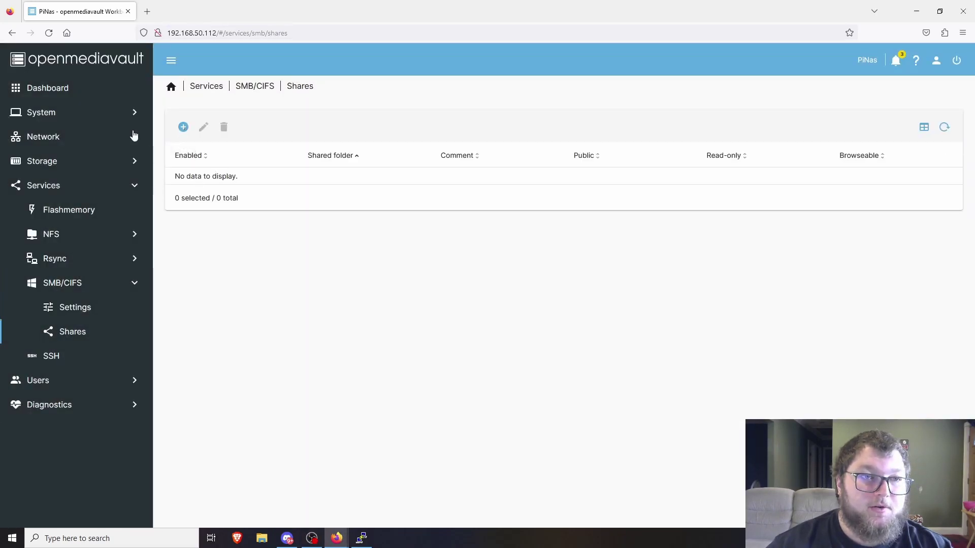
- Add an SMB share of PiNas with Public set to 'Guests allowed', save, and apply changes
click(183, 127)
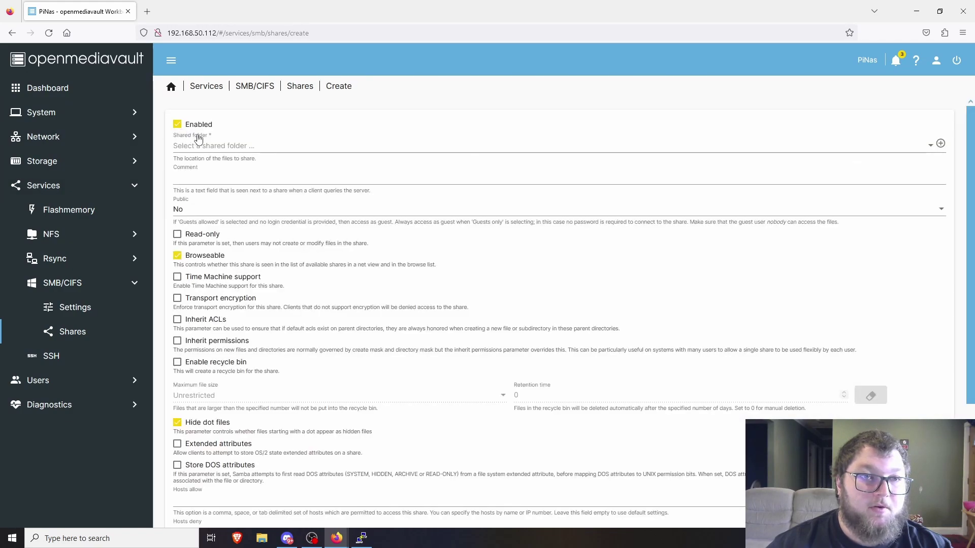
click(220, 147)
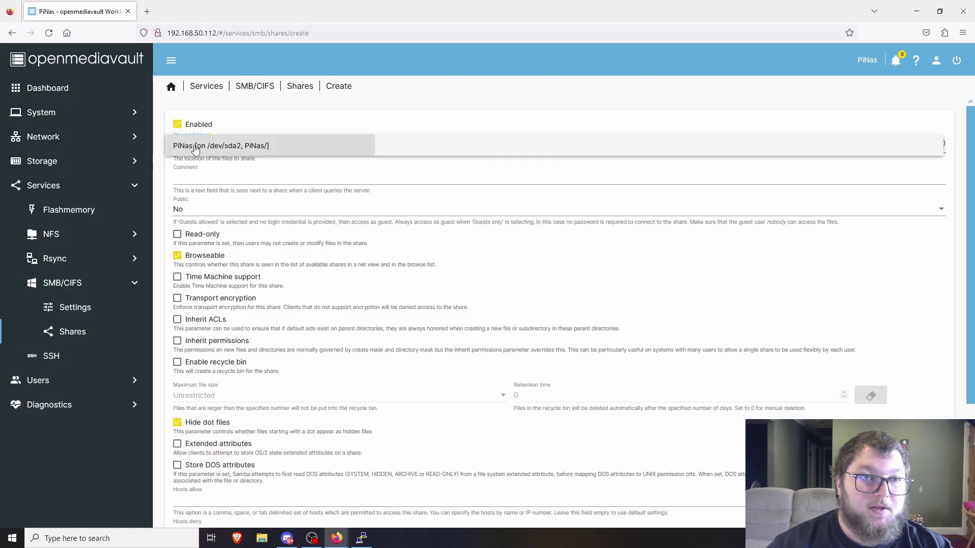
click(195, 147)
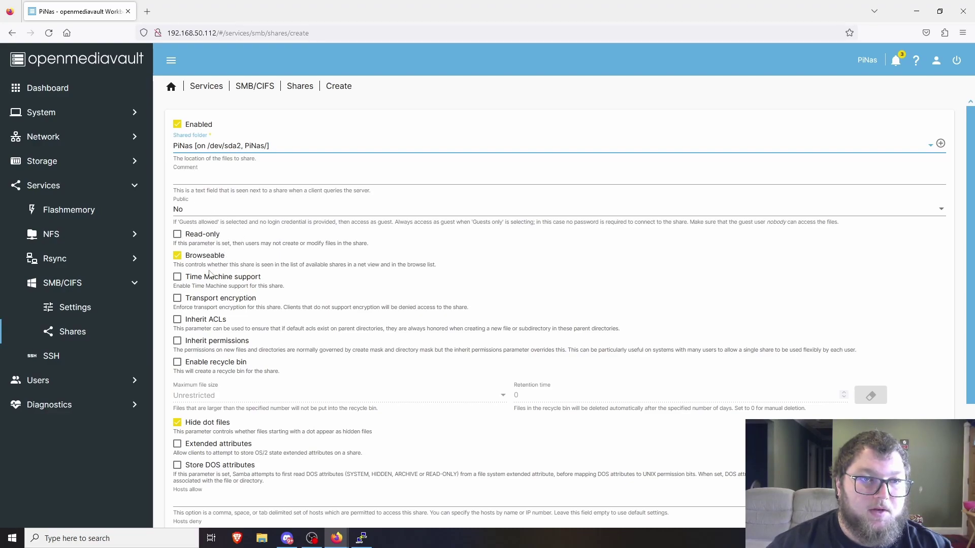
click(203, 216)
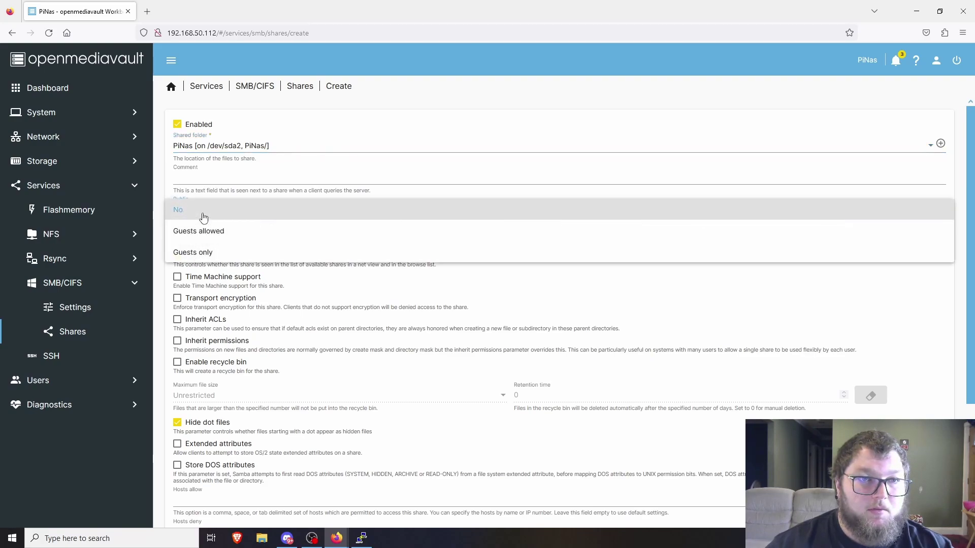
click(223, 238)
scroll(278, 278, down, 3)
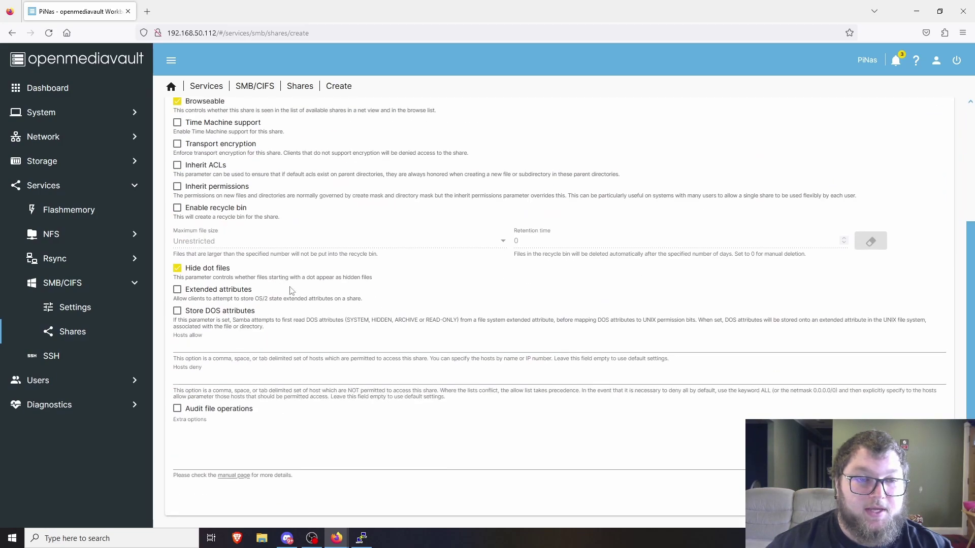
click(930, 495)
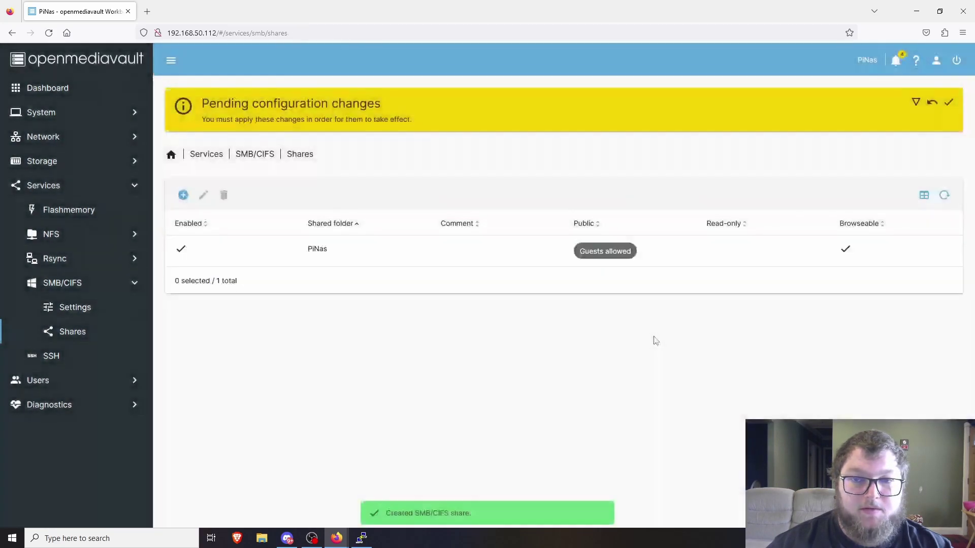
click(947, 105)
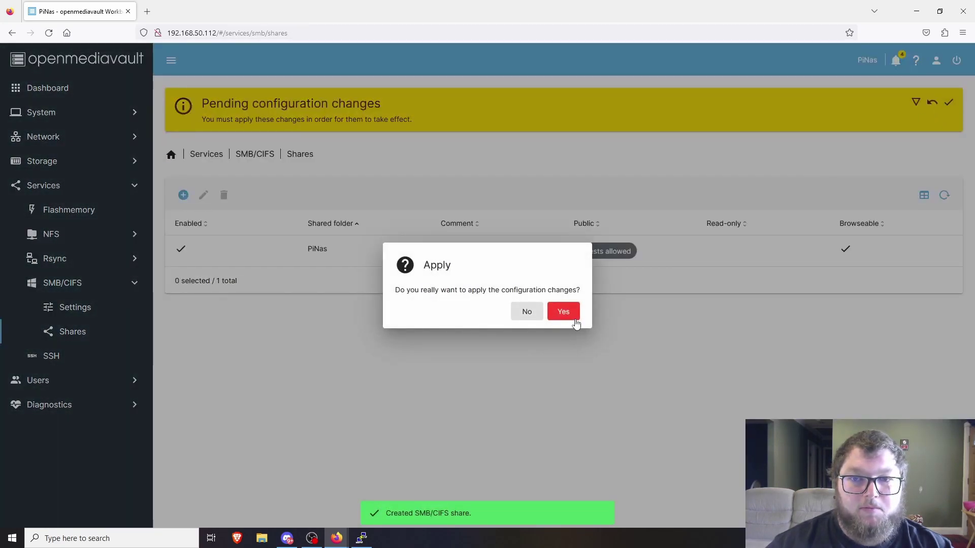
click(561, 311)
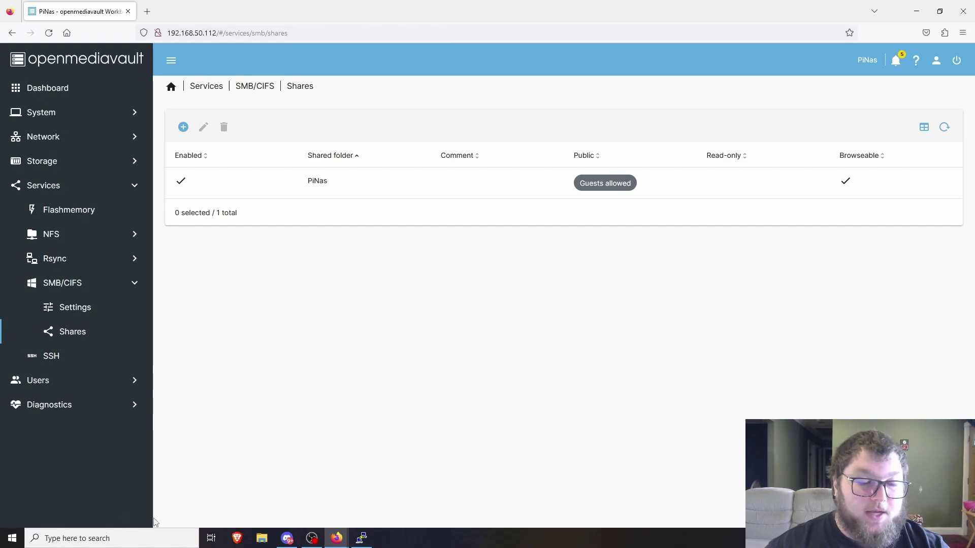
key(super+r)
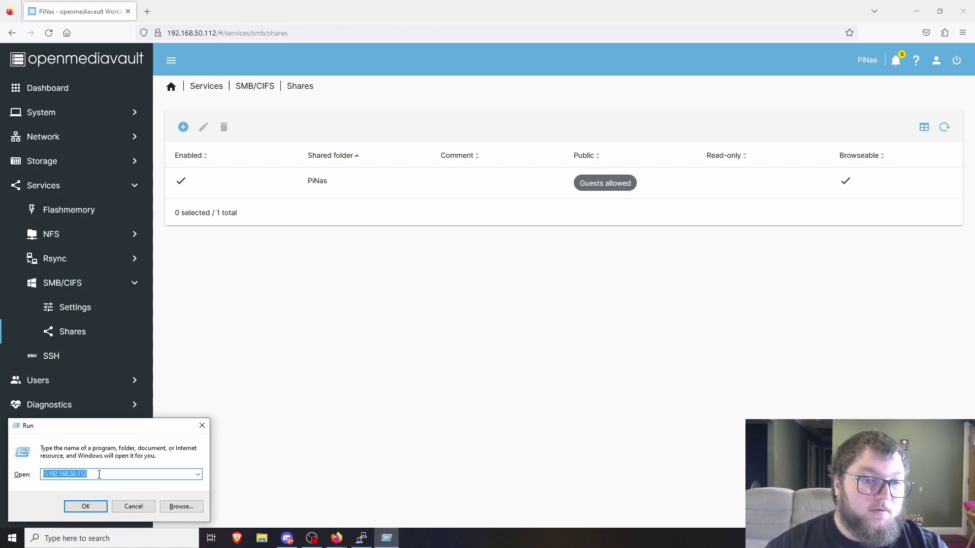
click(91, 506)
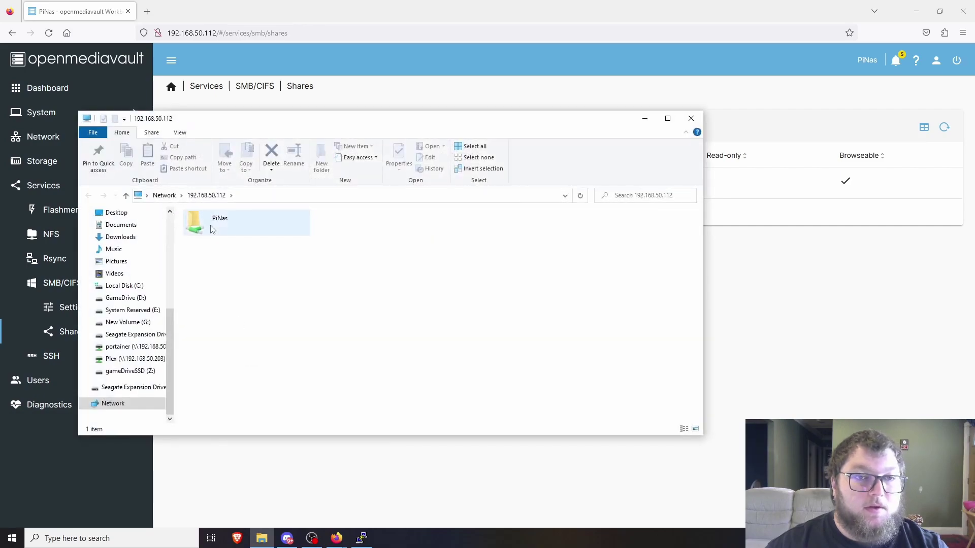
double_click(212, 223)
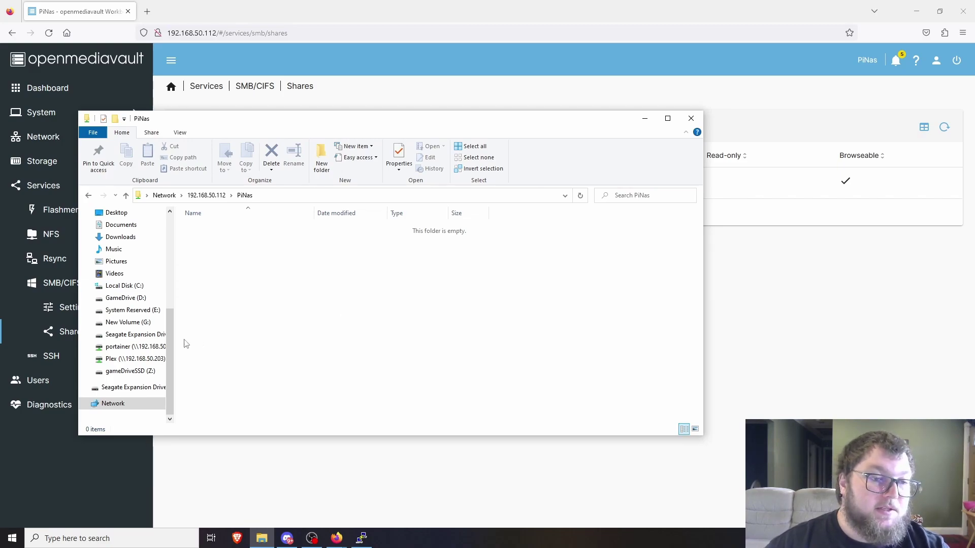
key(alt+F4)
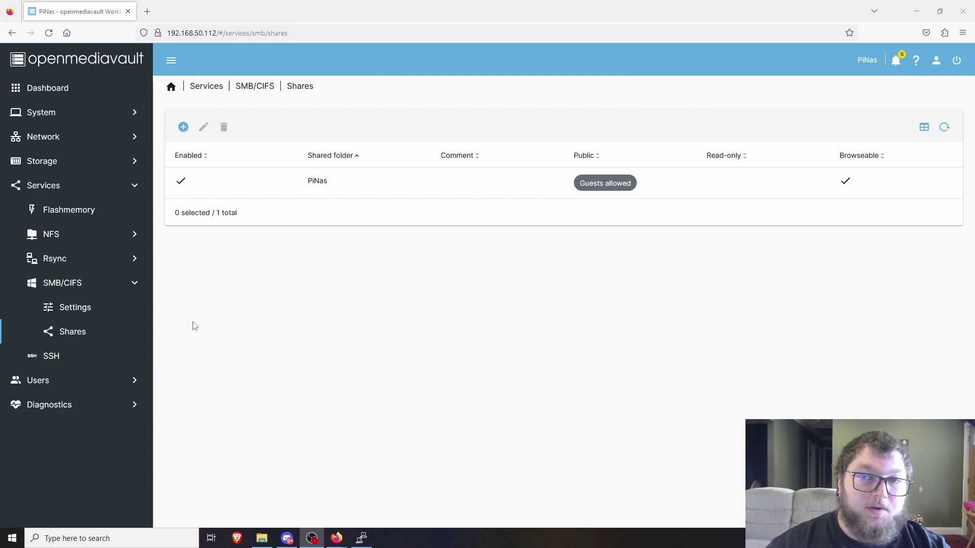
- Review the Users list and then the Groups list under User Management
click(68, 378)
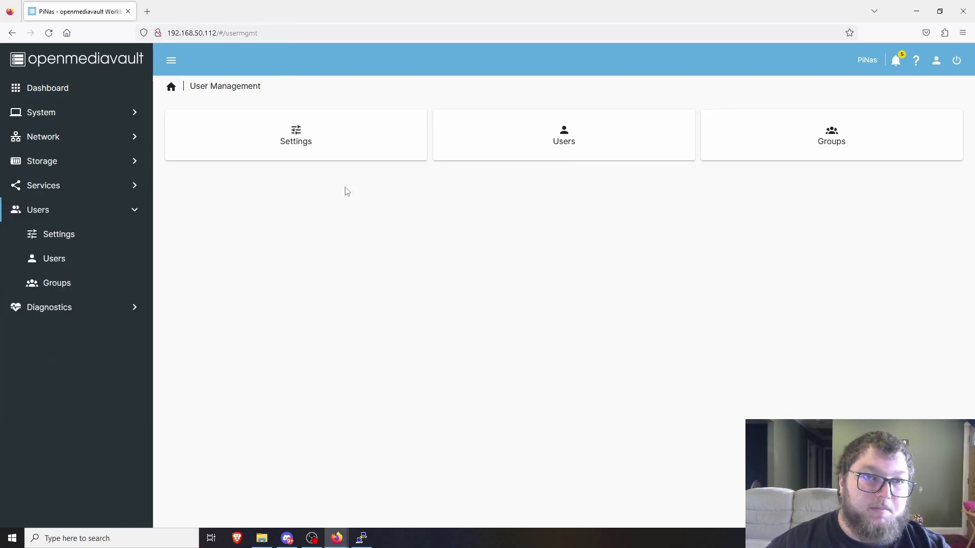
click(599, 148)
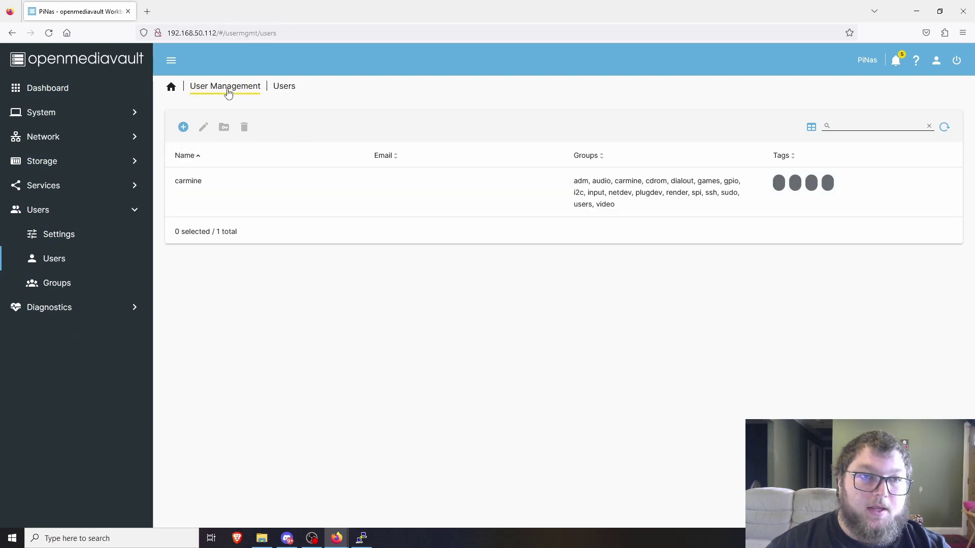
click(249, 94)
click(780, 152)
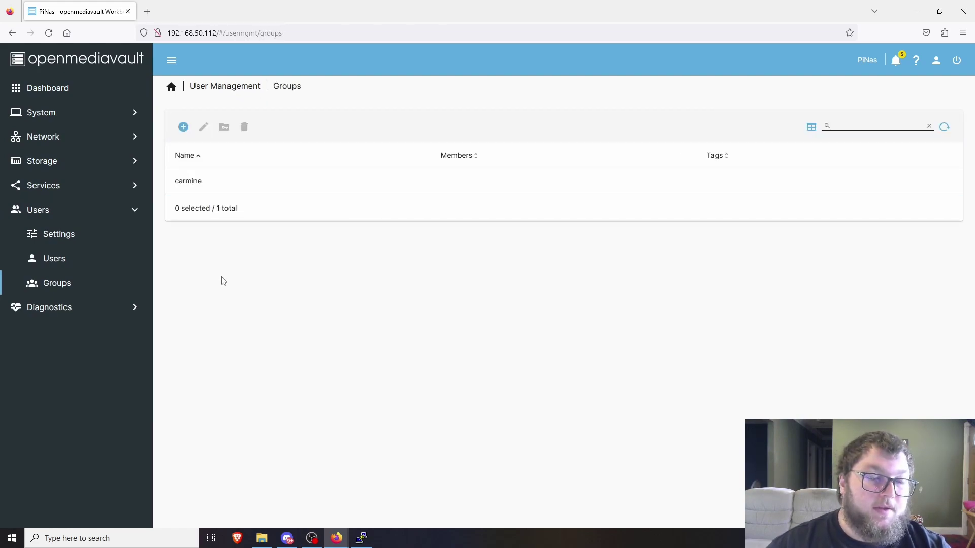
- Check the SMB/CIFS Shares list, then return to the Services overview
click(57, 191)
click(66, 287)
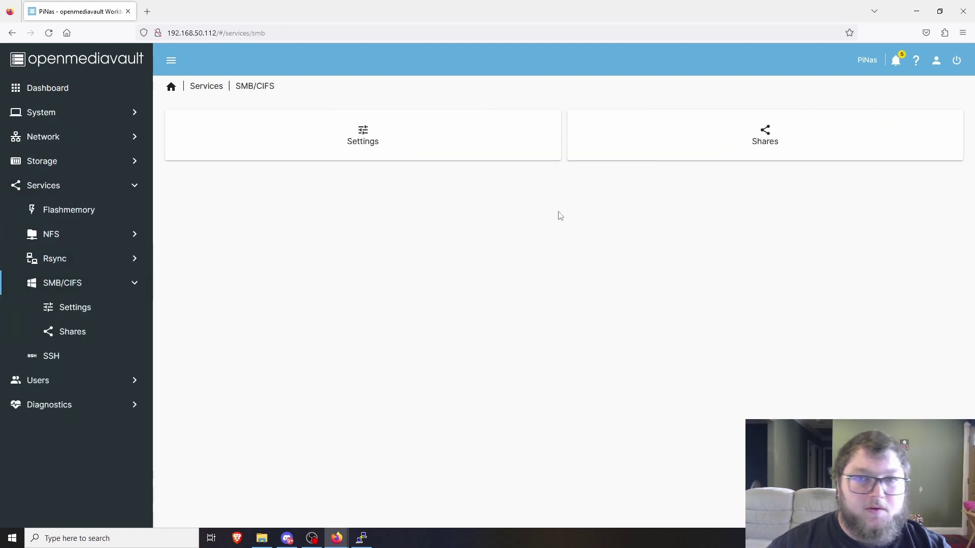
click(725, 150)
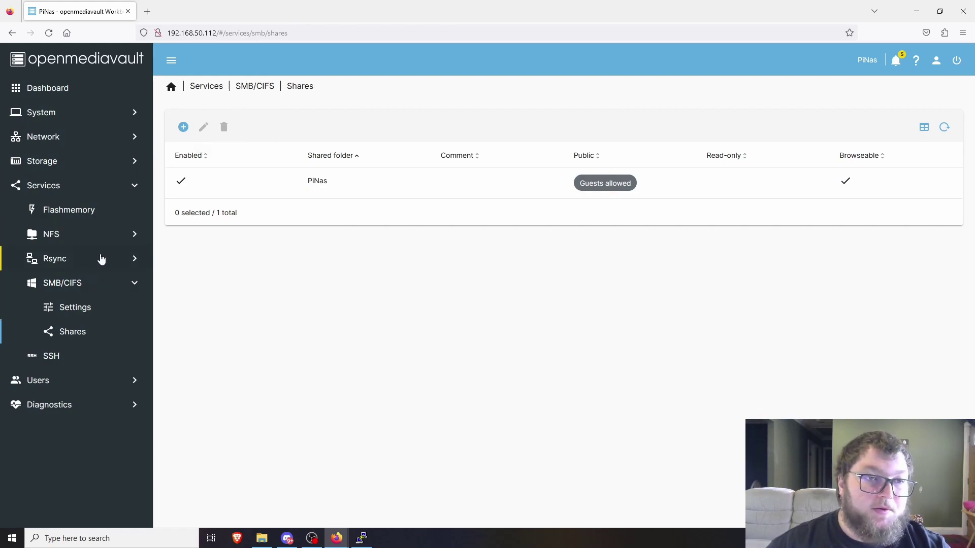
click(68, 191)
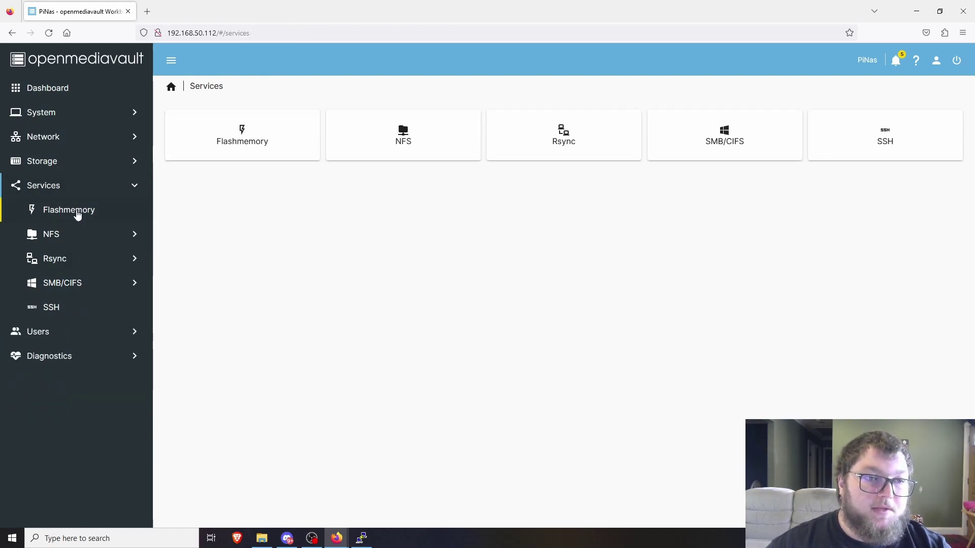
click(65, 189)
- Go to System > Plugins and browse the plugin list, selecting openmediavault-fail2ban along the way
click(69, 114)
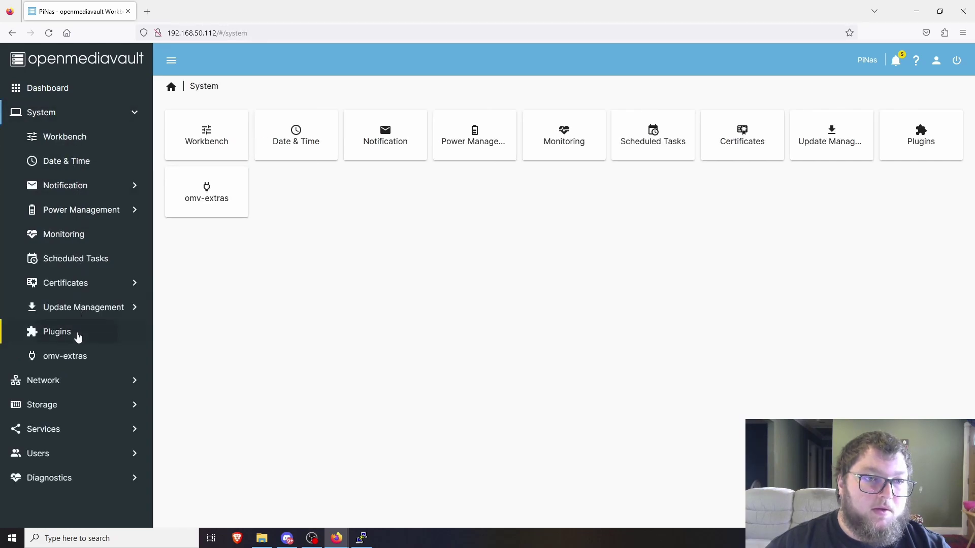
click(79, 335)
scroll(422, 251, down, 15)
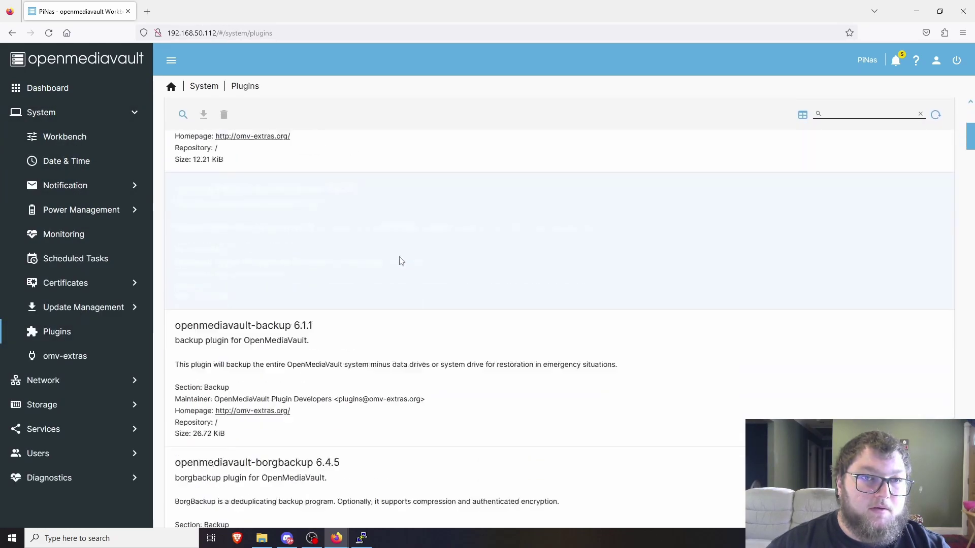
scroll(419, 307, down, 5)
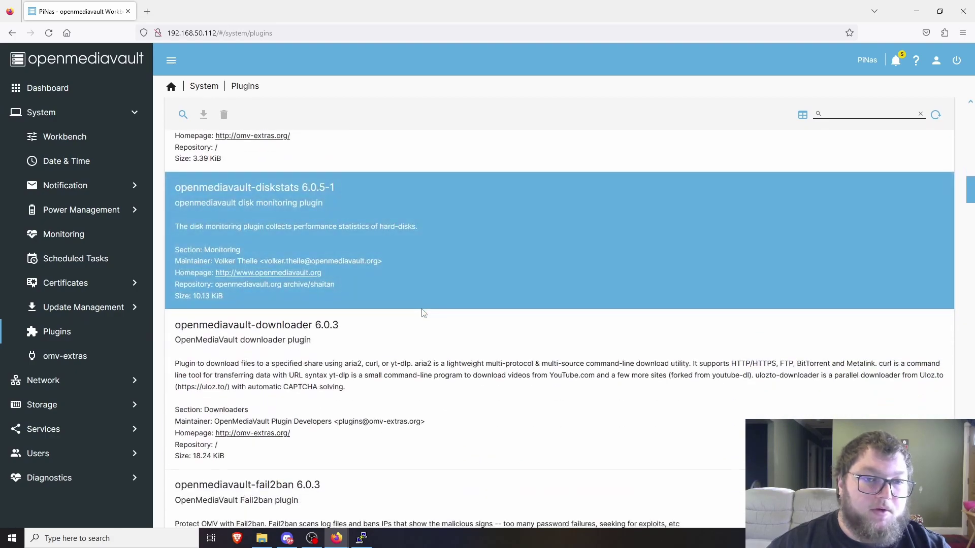
scroll(412, 351, down, 5)
click(354, 314)
scroll(354, 312, down, 3)
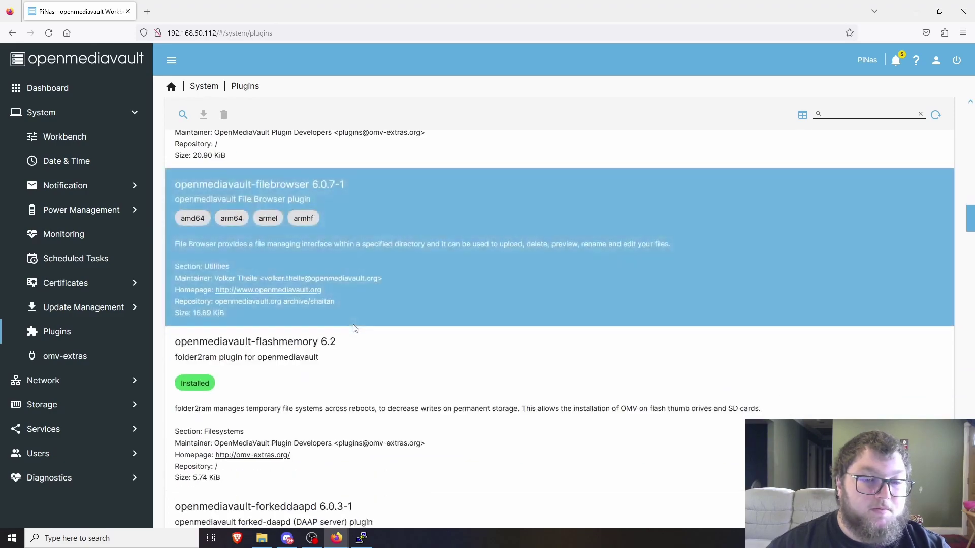
scroll(354, 327, up, 10)
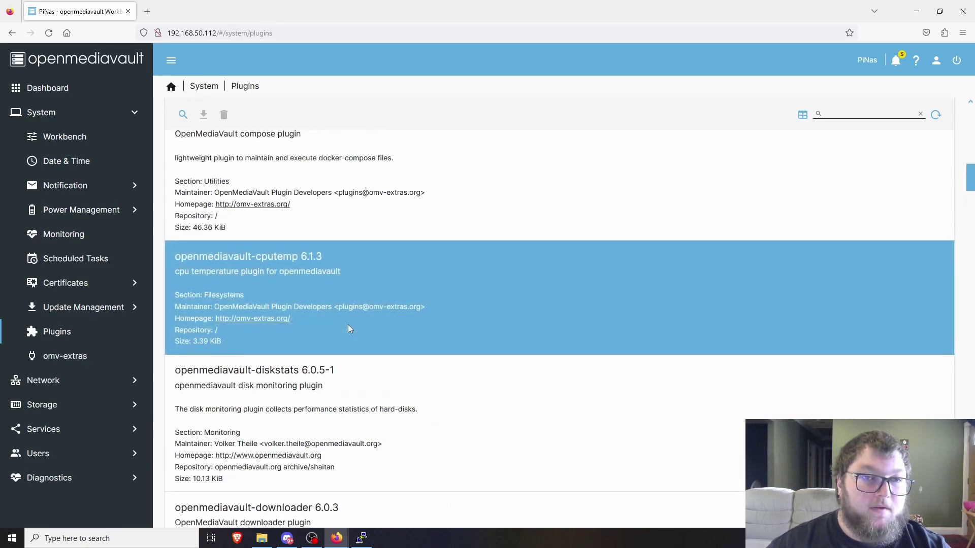
scroll(349, 327, up, 8)
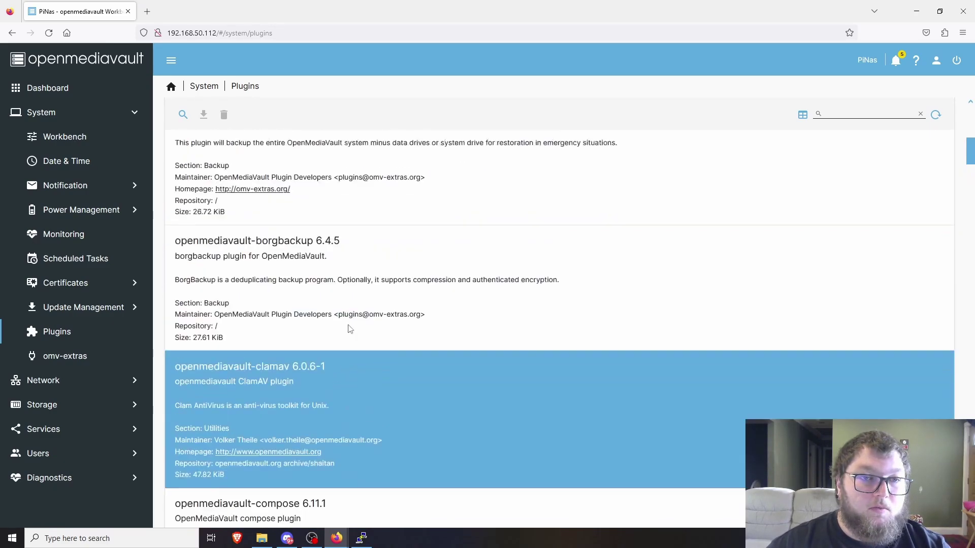
scroll(349, 327, up, 6)
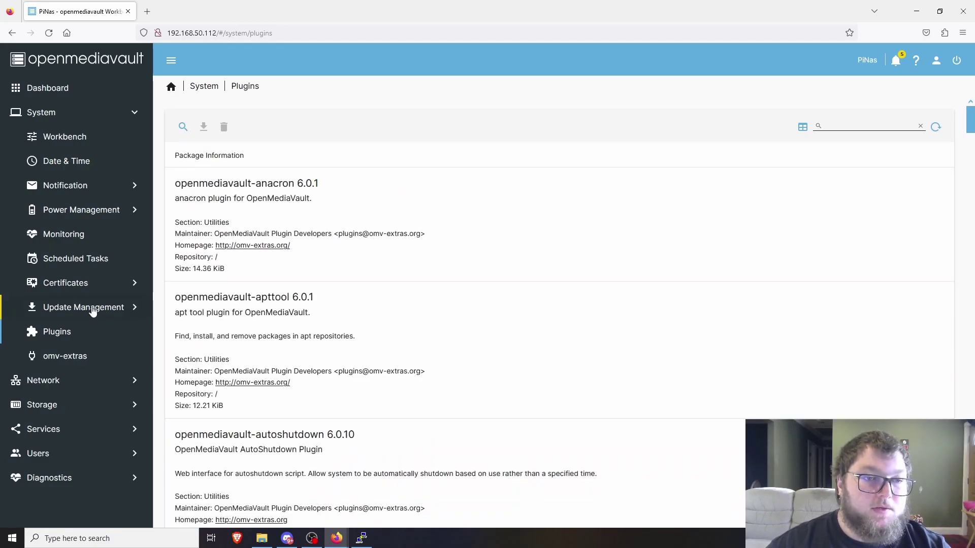
- In System > Update Management > Updates, run a repository check for new or upgraded packages
click(93, 309)
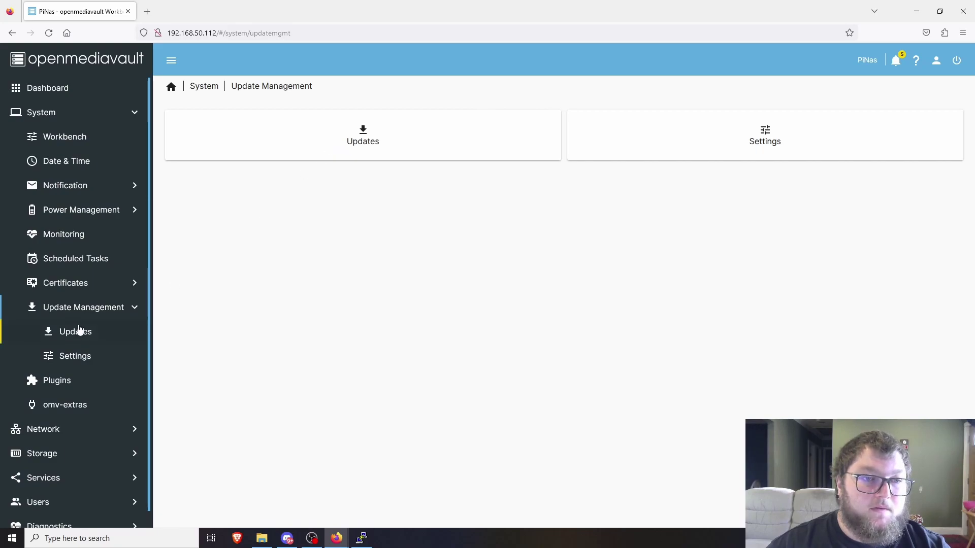
click(347, 148)
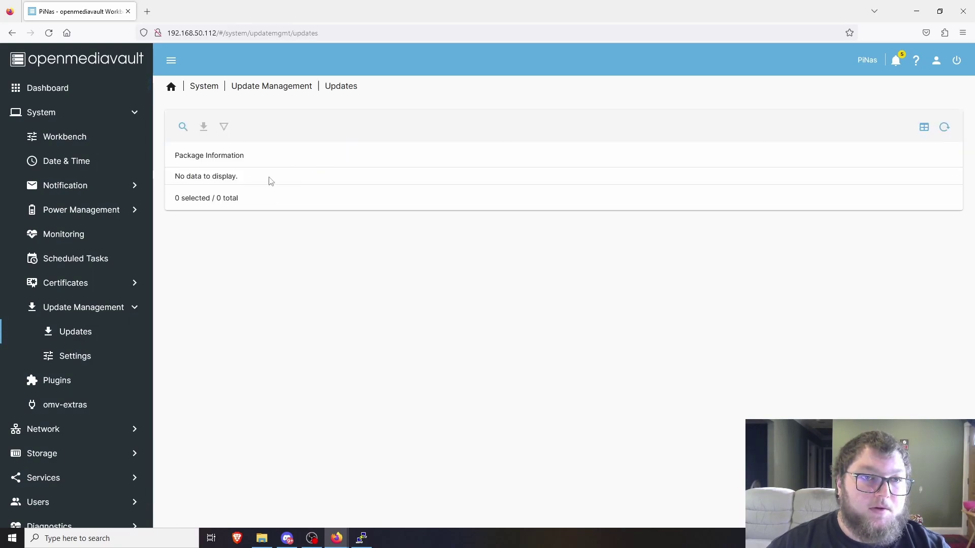
click(183, 127)
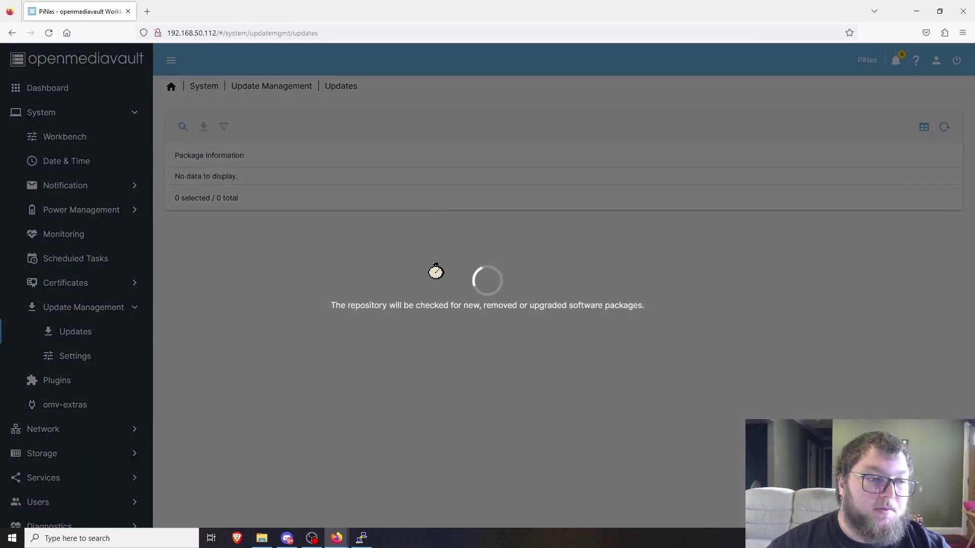